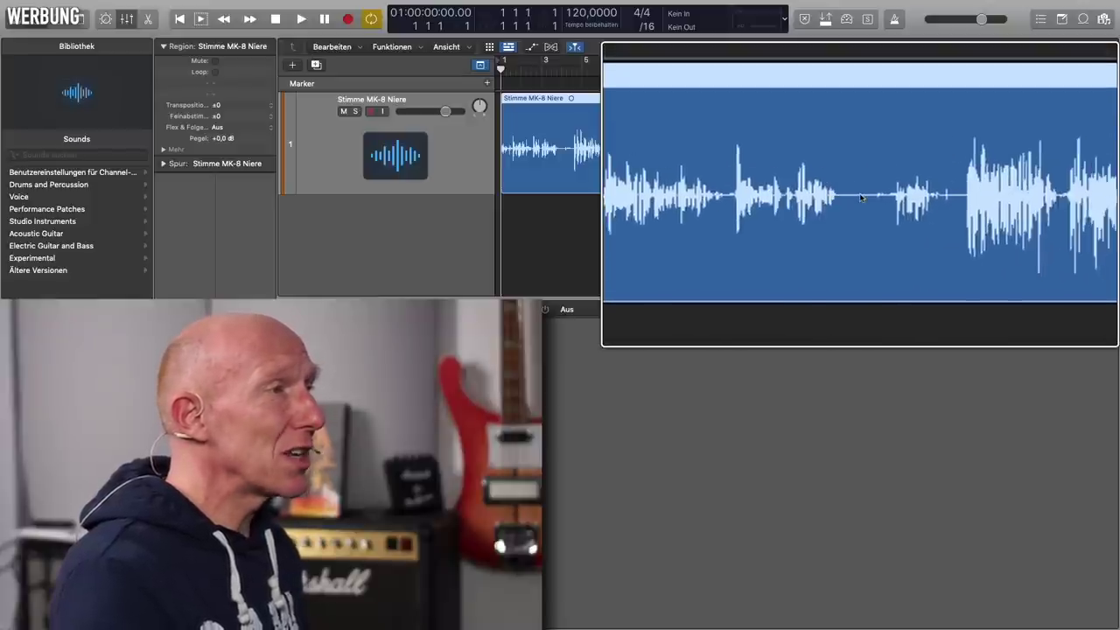
Split the voice region in the pause at position 18 3 1 1 and set the first part's region gain to +4.6 dB.
{"action": "left_click", "coordinate": [861, 197]}
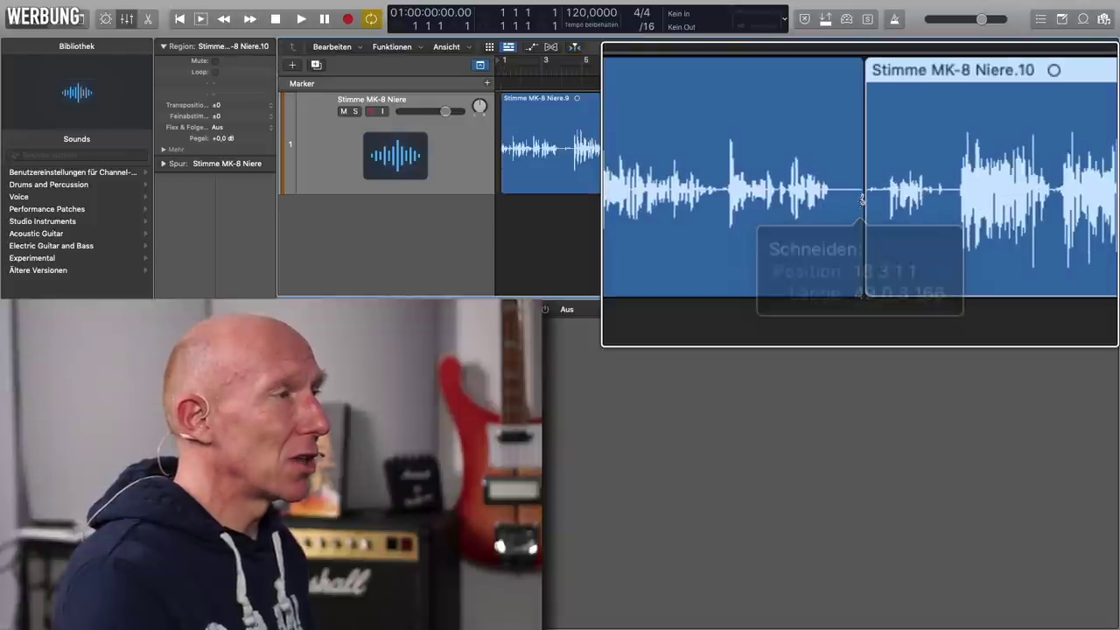
{"action": "left_click", "coordinate": [753, 180]}
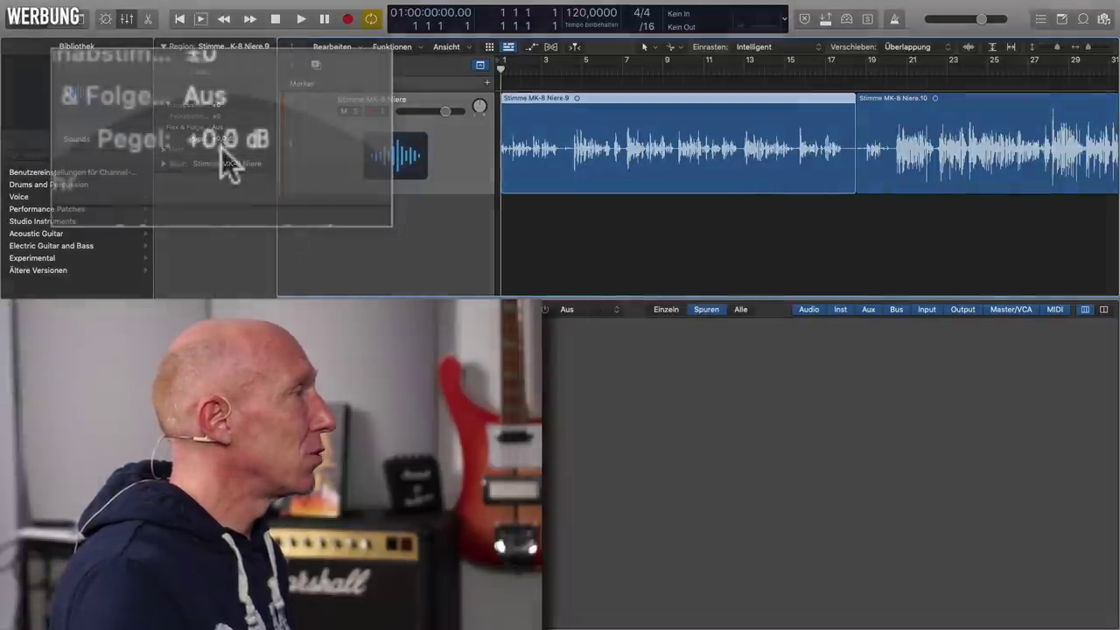
{"action": "left_click_drag", "start_coordinate": [222, 138], "coordinate": [215, 44]}
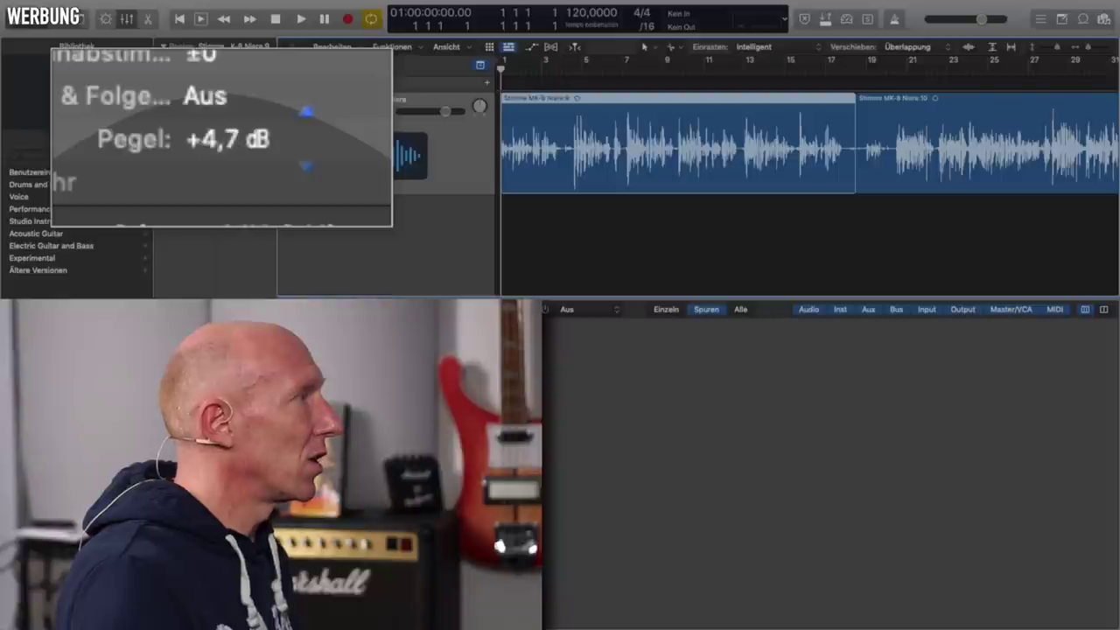
{"action": "left_click_drag", "start_coordinate": [223, 139], "coordinate": [224, 140]}
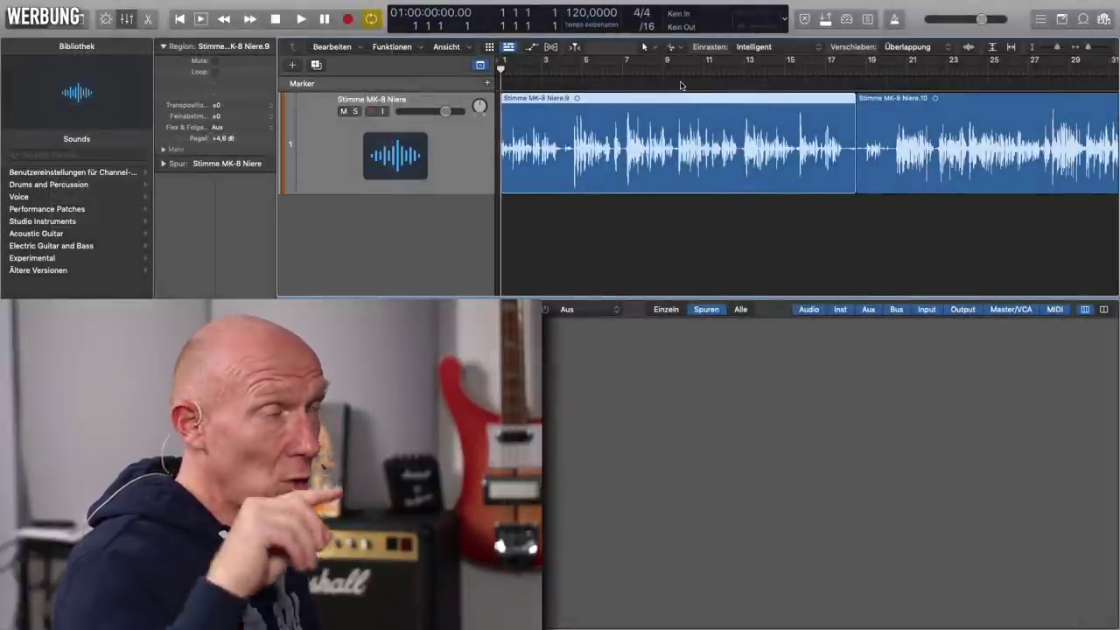
Play the first region from bar 7 and the second from about bar 20 to compare their sound.
{"action": "left_click", "coordinate": [619, 72]}
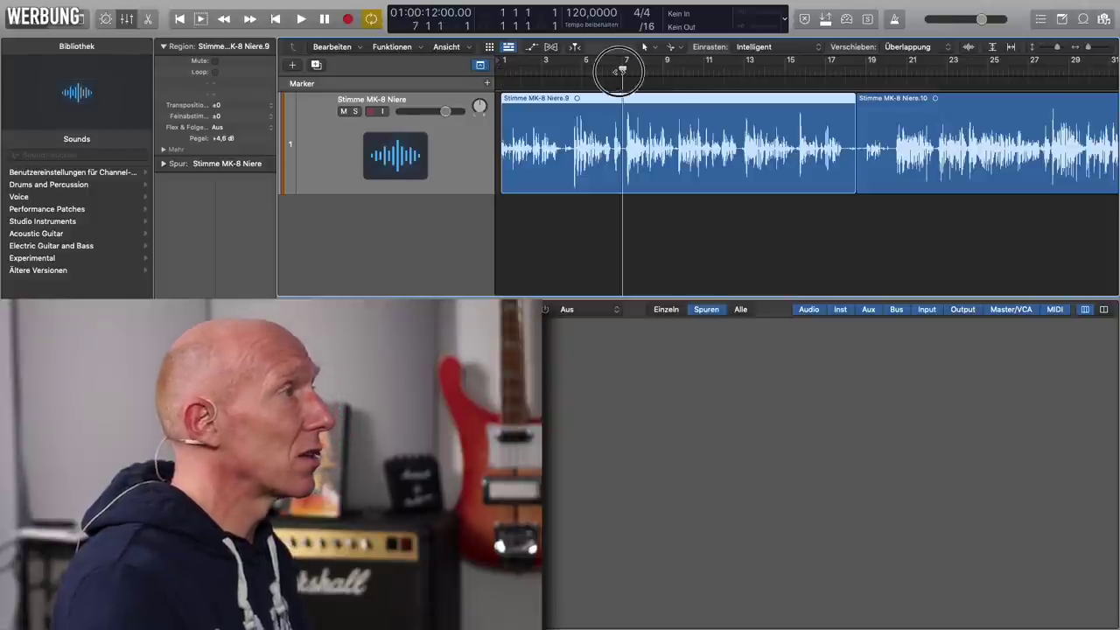
{"action": "key", "text": "space"}
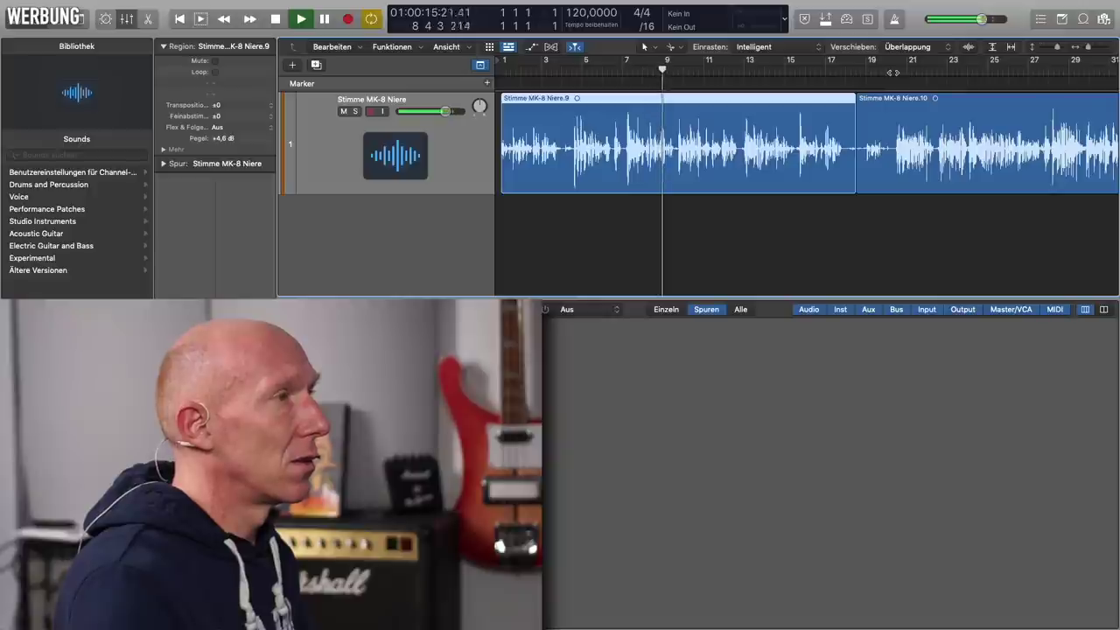
{"action": "left_click", "coordinate": [888, 71]}
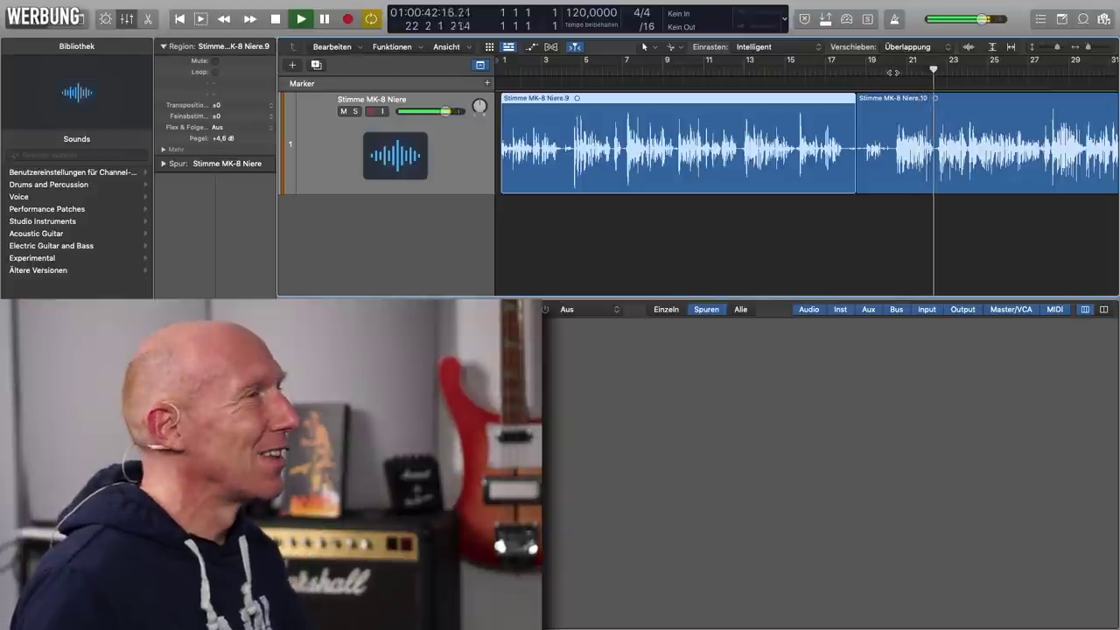
{"action": "key", "text": "space"}
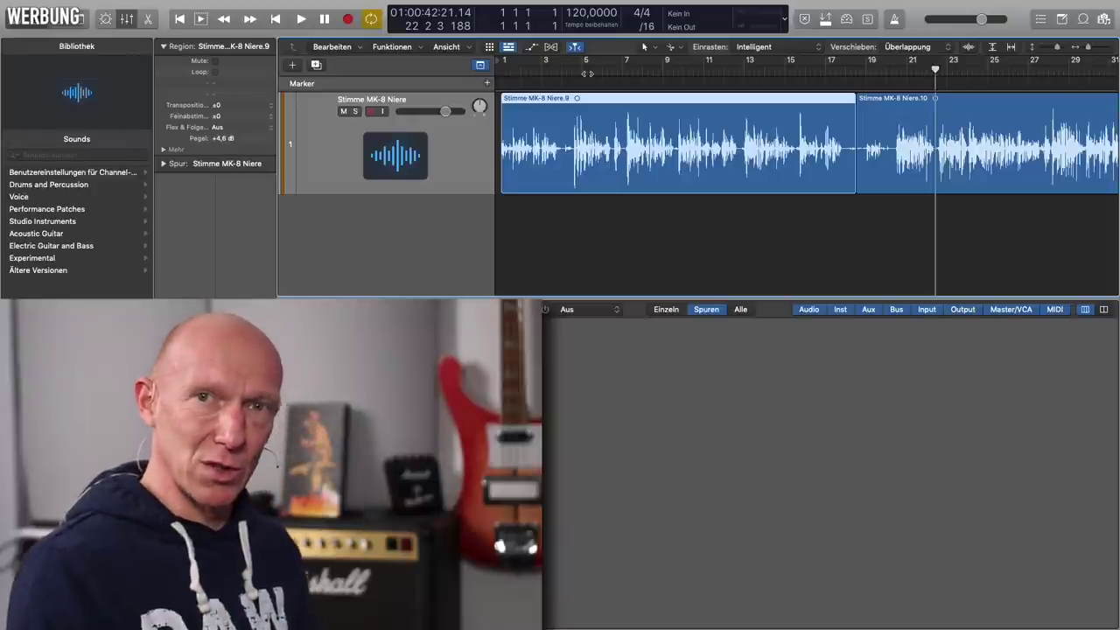
Set a cycle range over the first region from 4 3 1 1 to 12 4 1 1.
{"action": "left_click_drag", "start_coordinate": [586, 70], "coordinate": [744, 64]}
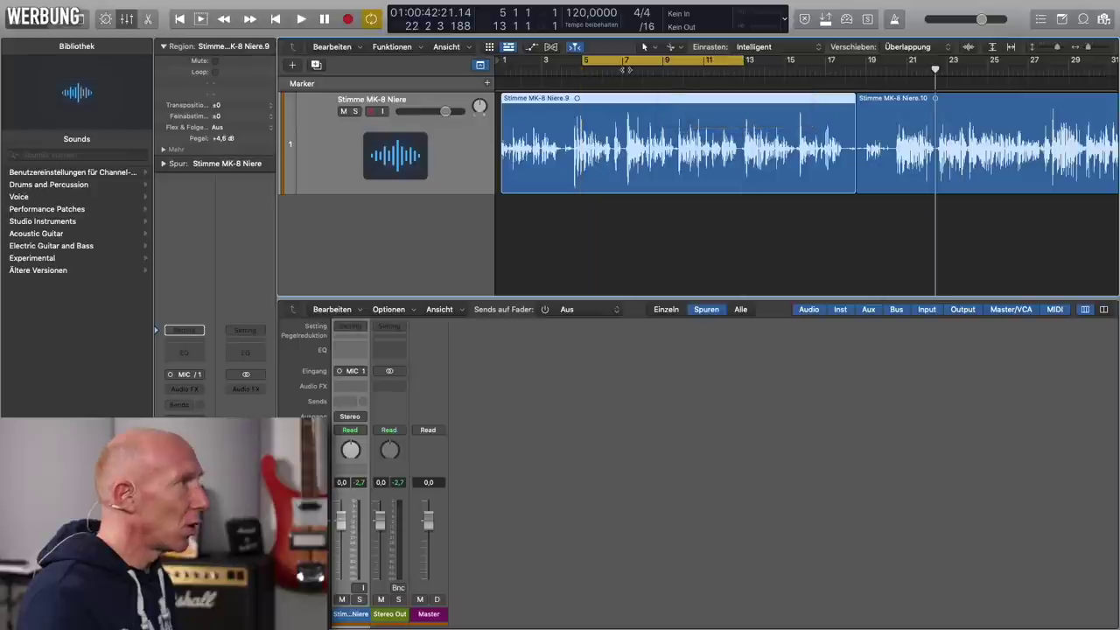
{"action": "left_click_drag", "start_coordinate": [627, 63], "coordinate": [617, 63]}
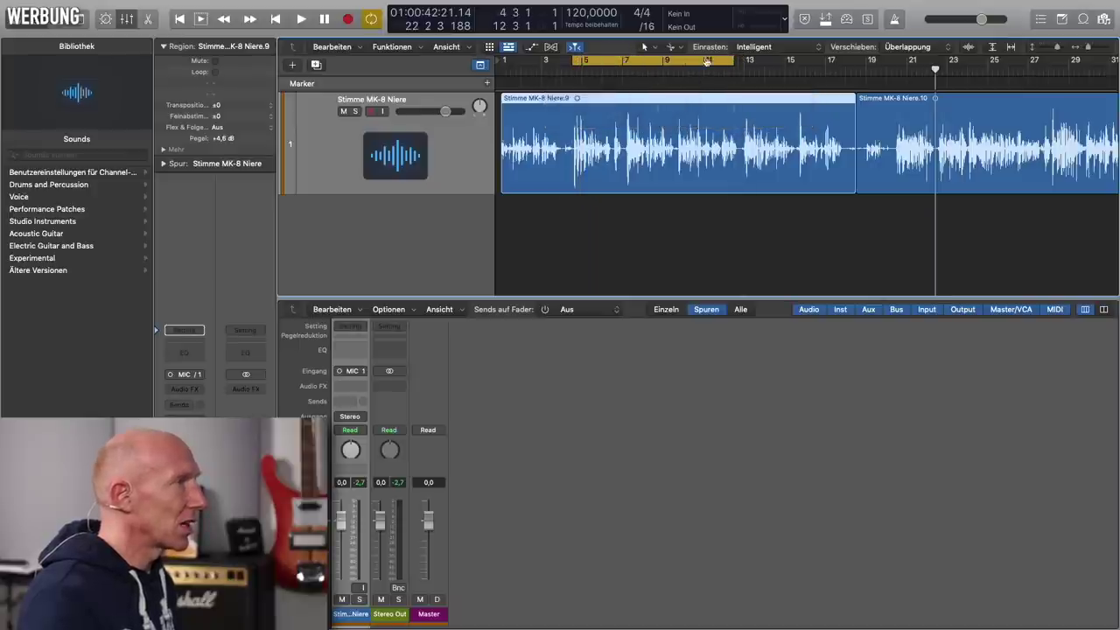
{"action": "left_click_drag", "start_coordinate": [734, 60], "coordinate": [740, 59]}
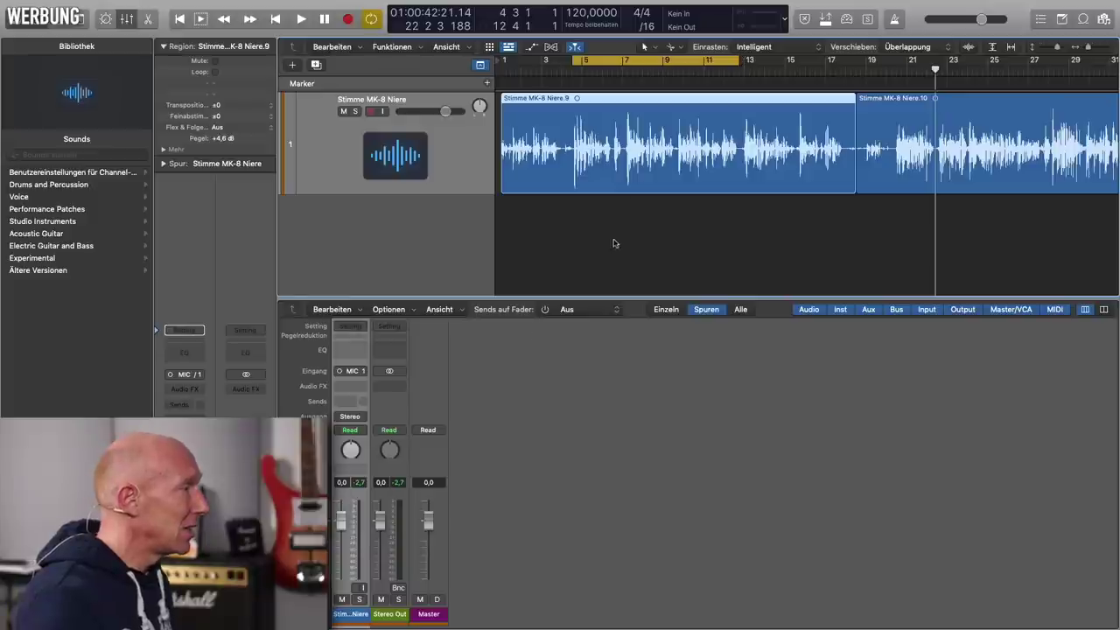
Insert the TDR Nova equalizer on the voice track and move its window clear of the mixer channels.
{"action": "left_click", "coordinate": [363, 388]}
{"action": "mouse_move", "coordinate": [372, 412]}
{"action": "left_click", "coordinate": [449, 410]}
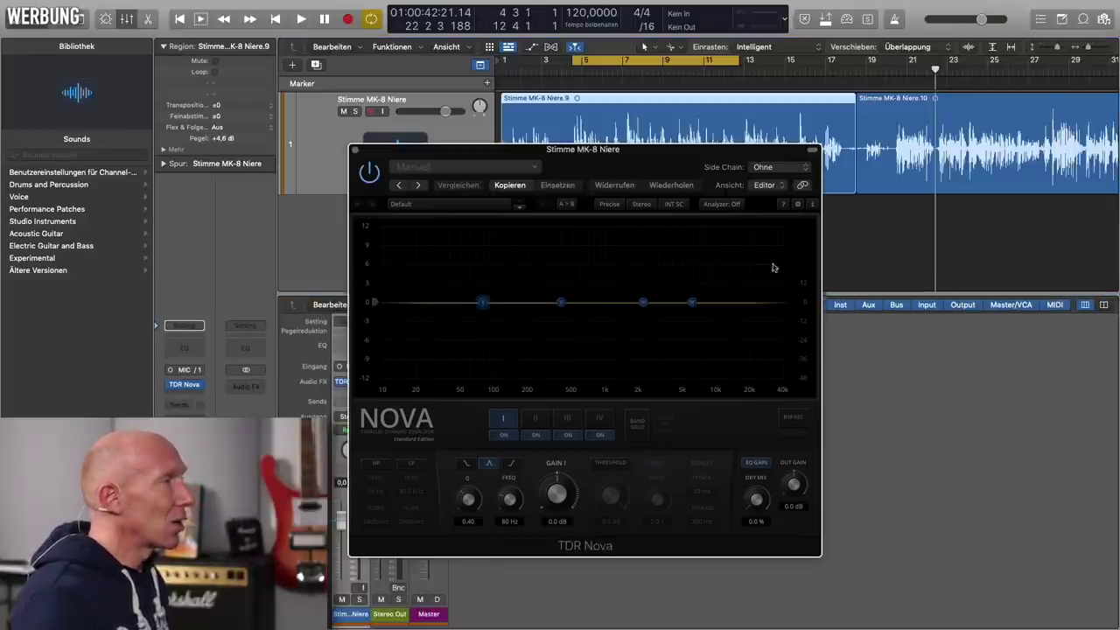
{"action": "left_click_drag", "start_coordinate": [633, 150], "coordinate": [800, 150]}
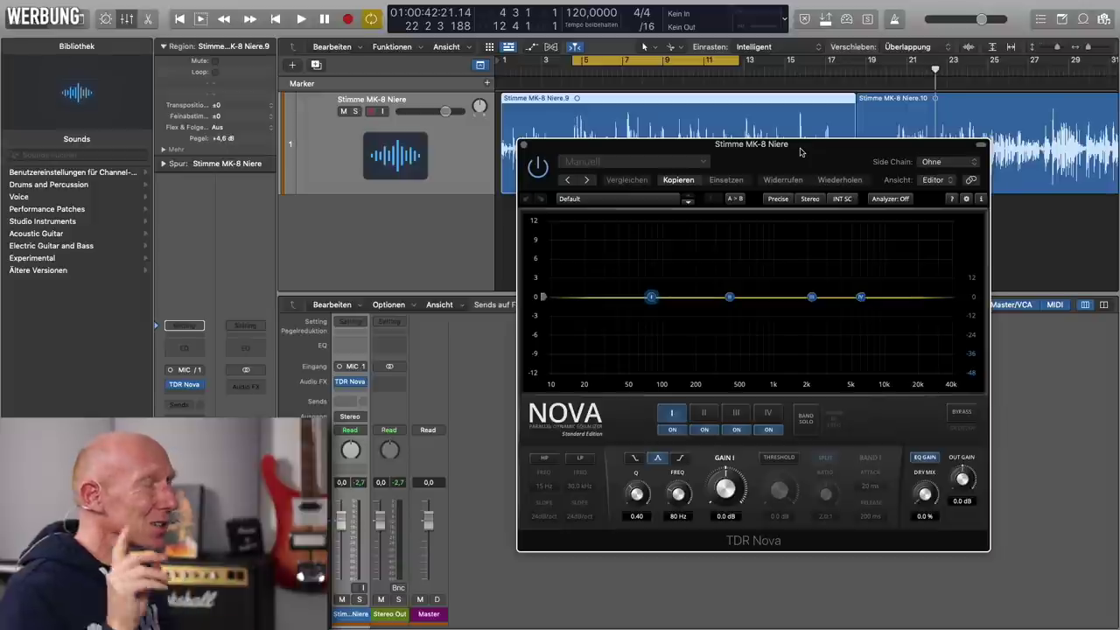
{"action": "left_click_drag", "start_coordinate": [778, 151], "coordinate": [836, 162]}
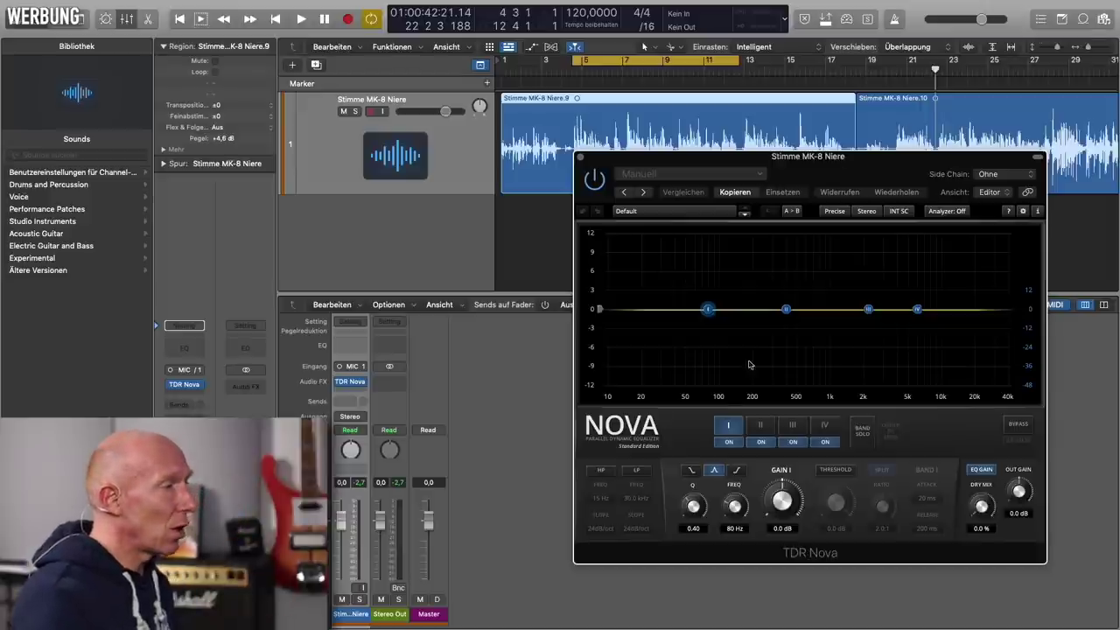
Change TDR Nova's band I to a low shelf and set its frequency to 250 Hz.
{"action": "left_click", "coordinate": [692, 473]}
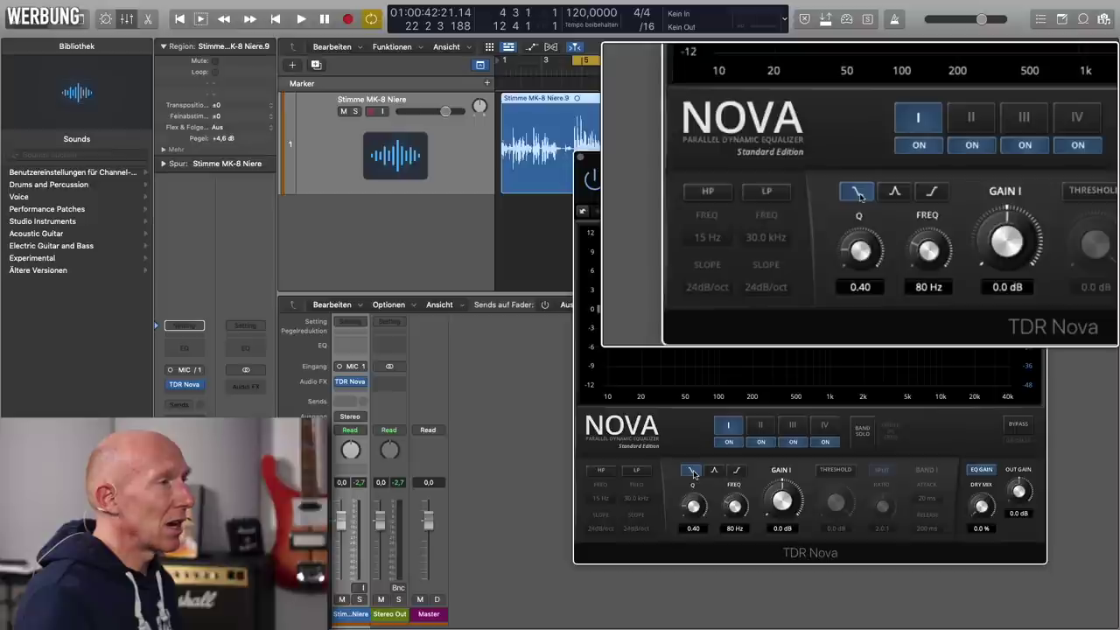
{"action": "double_click", "coordinate": [782, 529]}
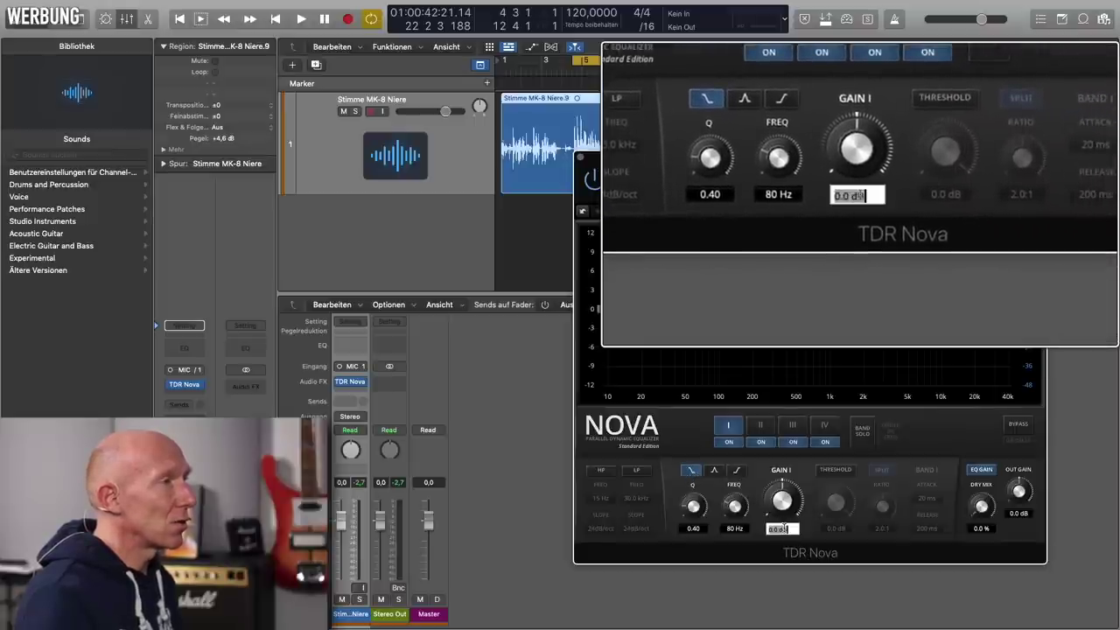
{"action": "double_click", "coordinate": [732, 529]}
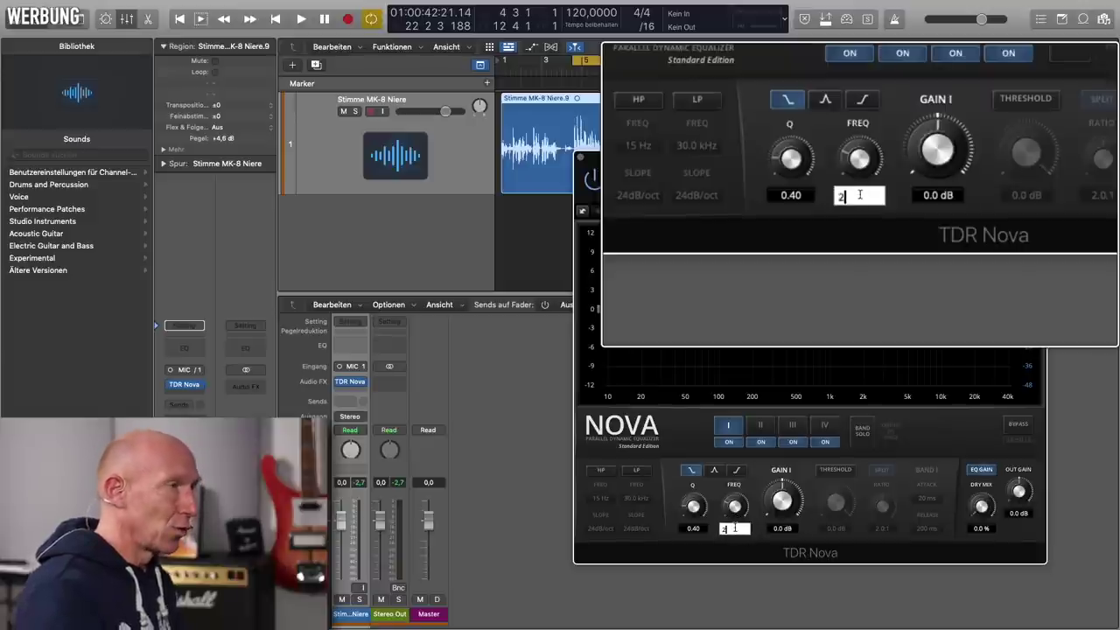
{"action": "type", "text": "250"}
{"action": "key", "text": "Return"}
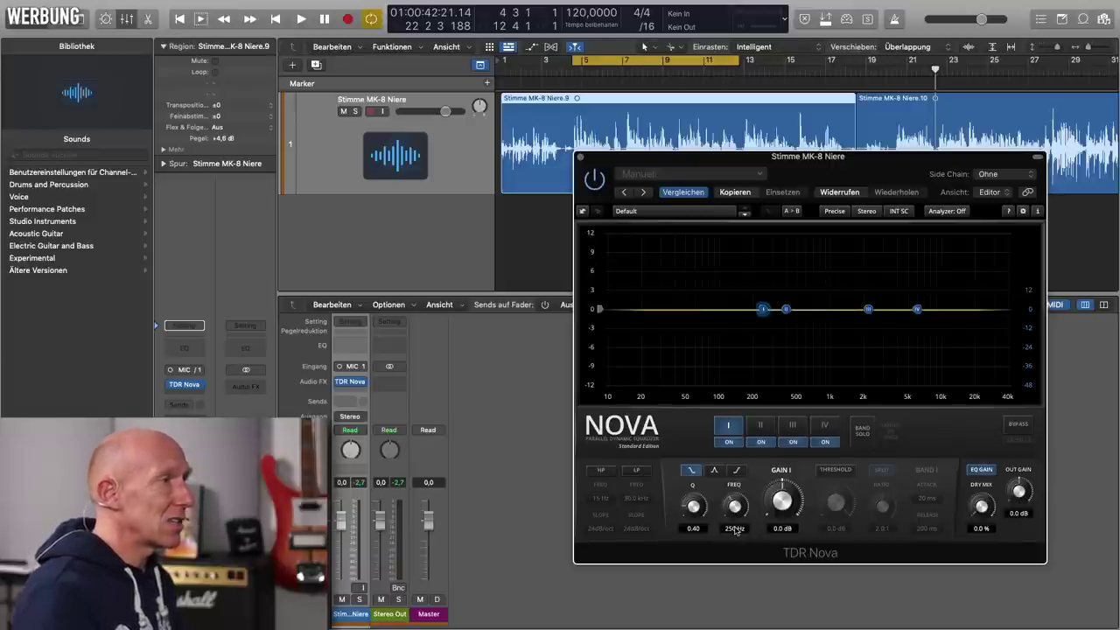
Raise band I's gain to about 2.1 dB during playback and set the analyzer to show the output signal.
{"action": "left_click_drag", "start_coordinate": [869, 178], "coordinate": [906, 171]}
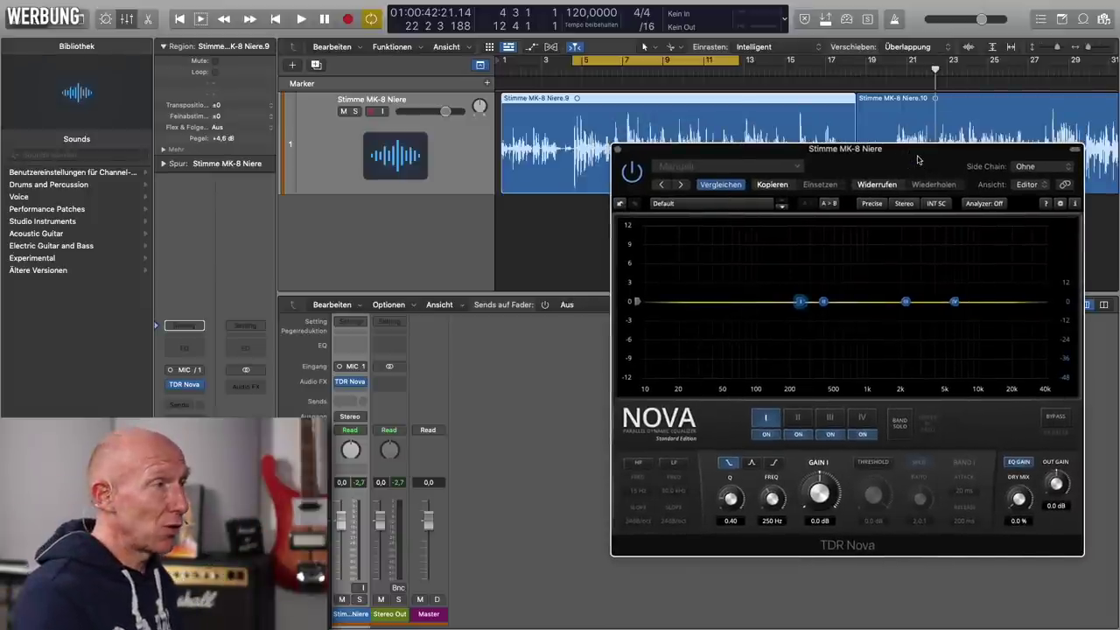
{"action": "key", "text": "space"}
{"action": "left_click_drag", "start_coordinate": [830, 499], "coordinate": [823, 475]}
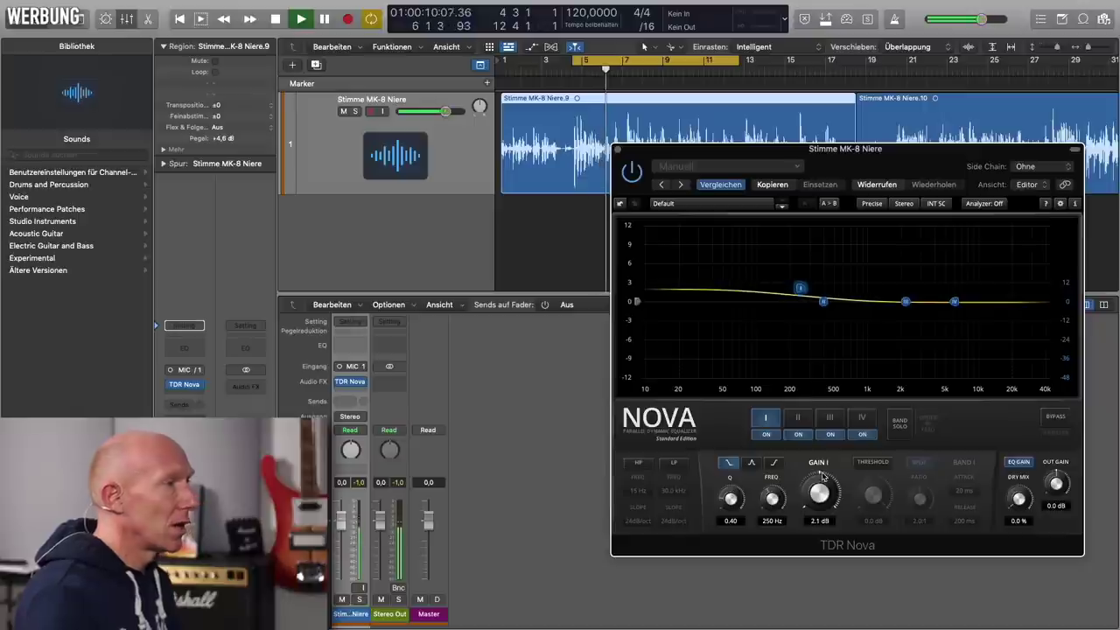
{"action": "key", "text": "space"}
{"action": "left_click", "coordinate": [986, 204]}
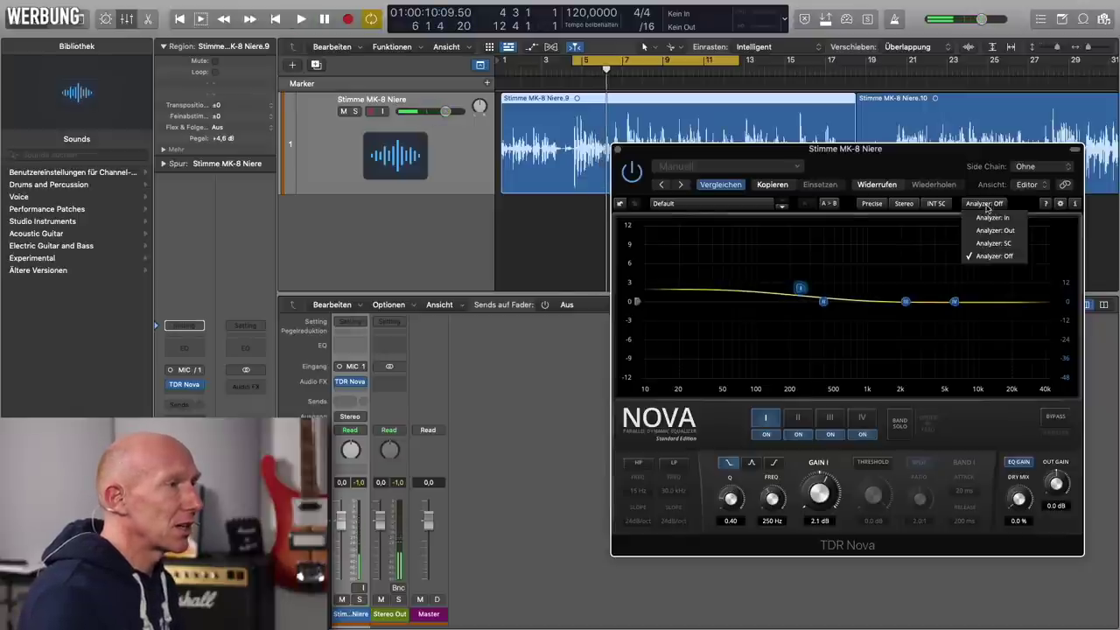
{"action": "left_click", "coordinate": [994, 231]}
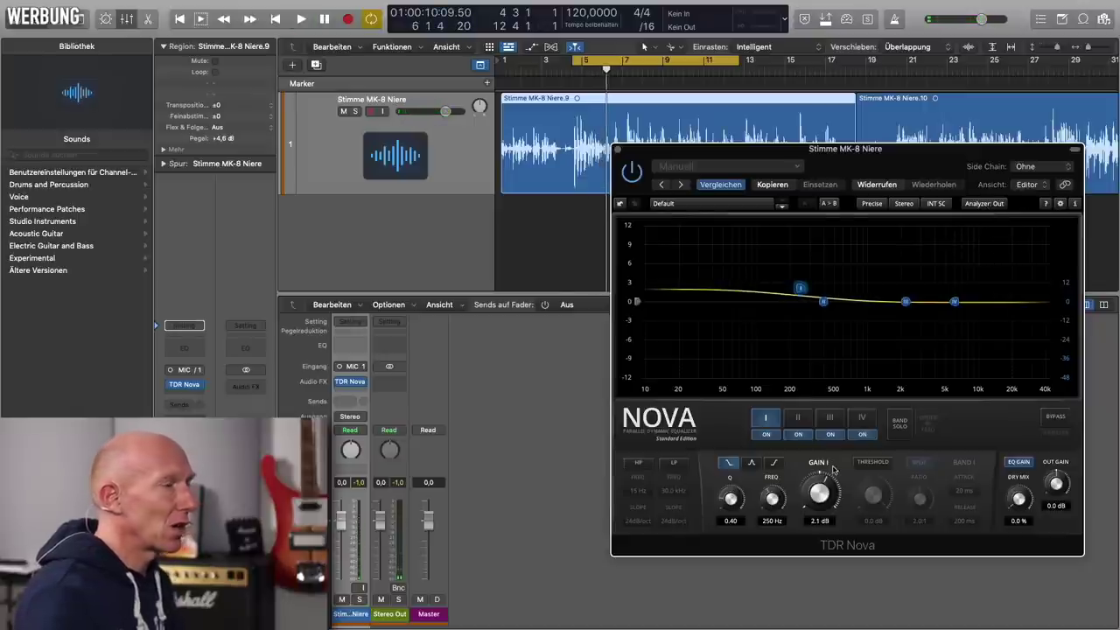
Raise band I's low-shelf gain to about 5.6 dB while listening to the cycled passage.
{"action": "key", "text": "space"}
{"action": "left_click_drag", "start_coordinate": [820, 495], "coordinate": [816, 357]}
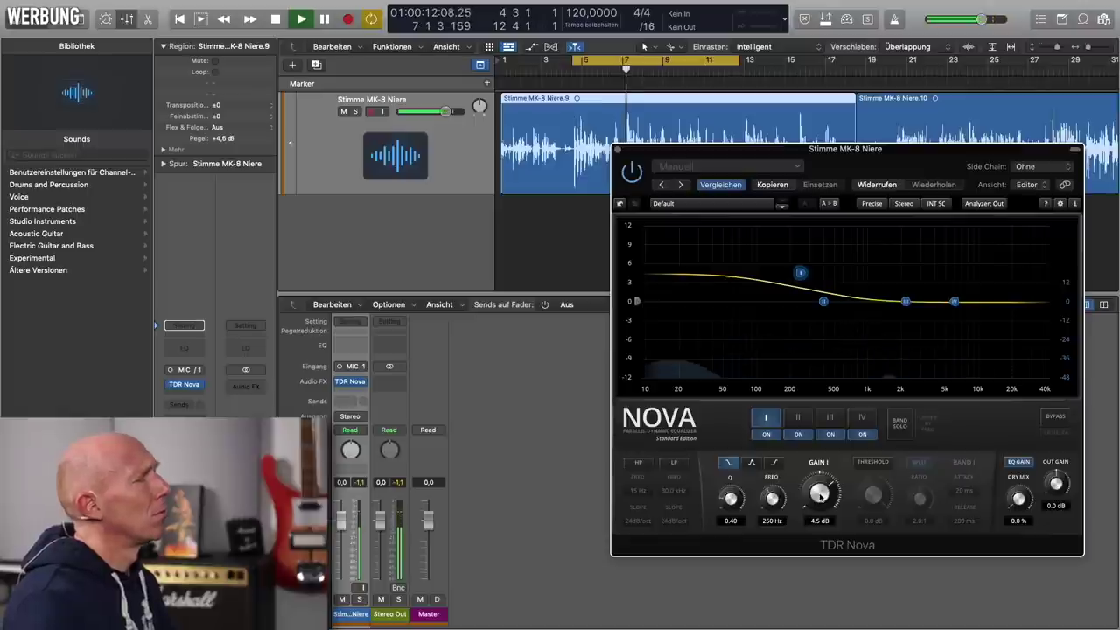
{"action": "left_click_drag", "start_coordinate": [821, 496], "coordinate": [816, 440]}
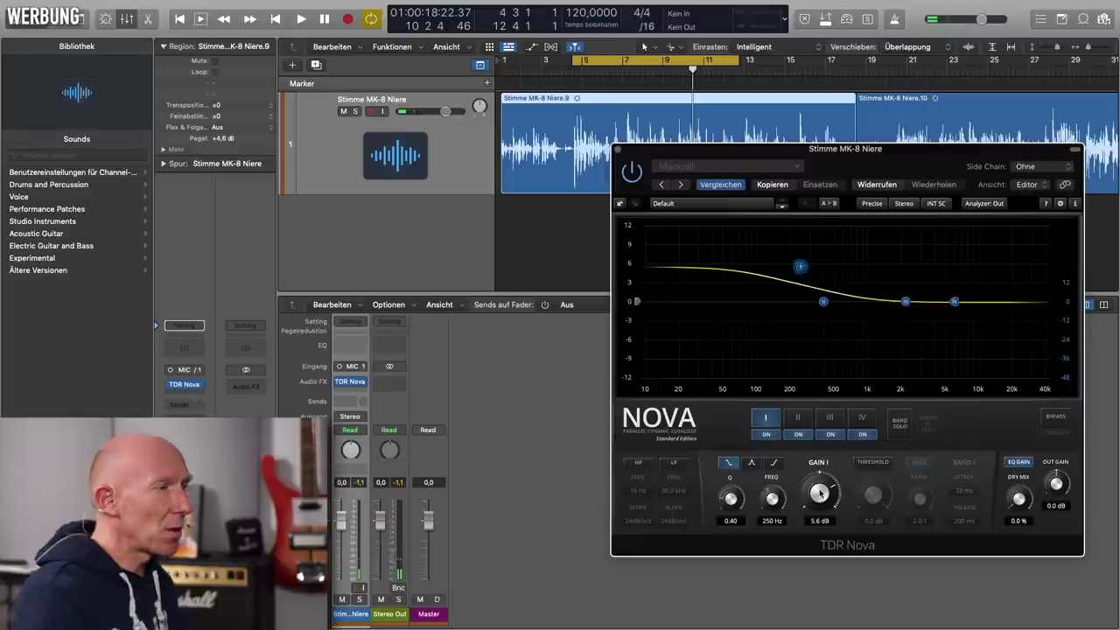
Play the cycled passage and toggle the equalizer's bypass repeatedly to compare the voice with and without the bass boost.
{"action": "key", "text": "space"}
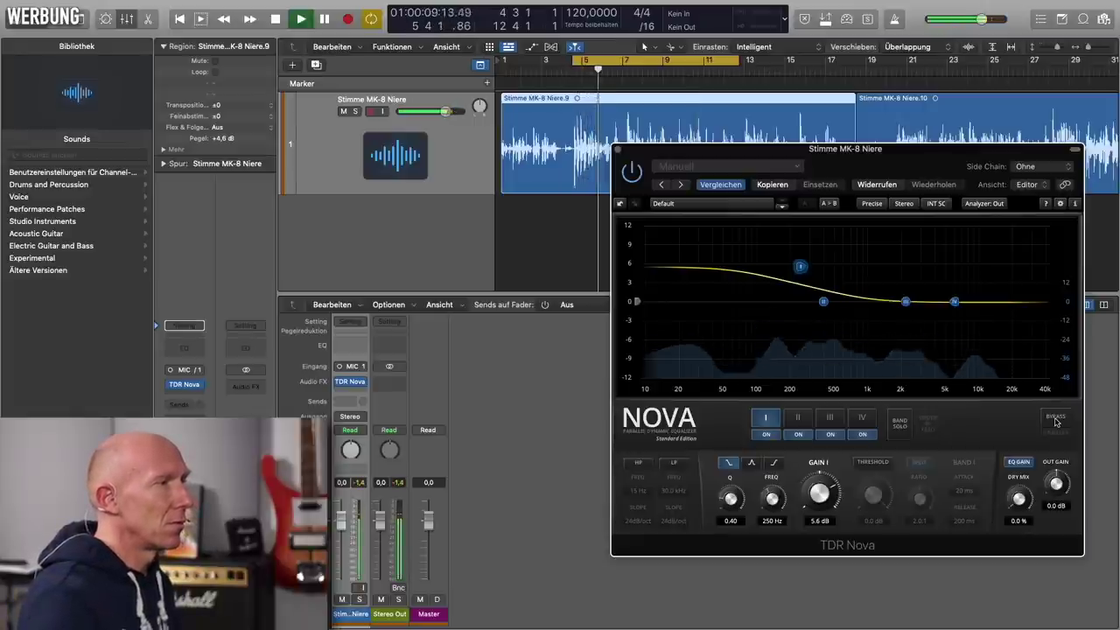
{"action": "left_click", "coordinate": [1056, 418]}
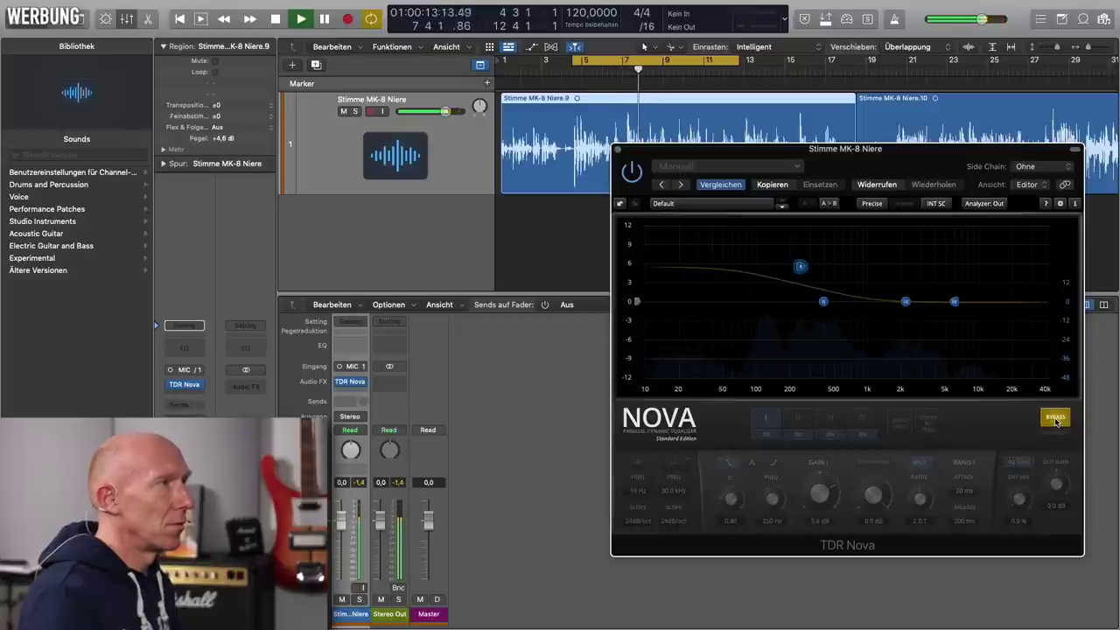
{"action": "left_click", "coordinate": [1056, 419]}
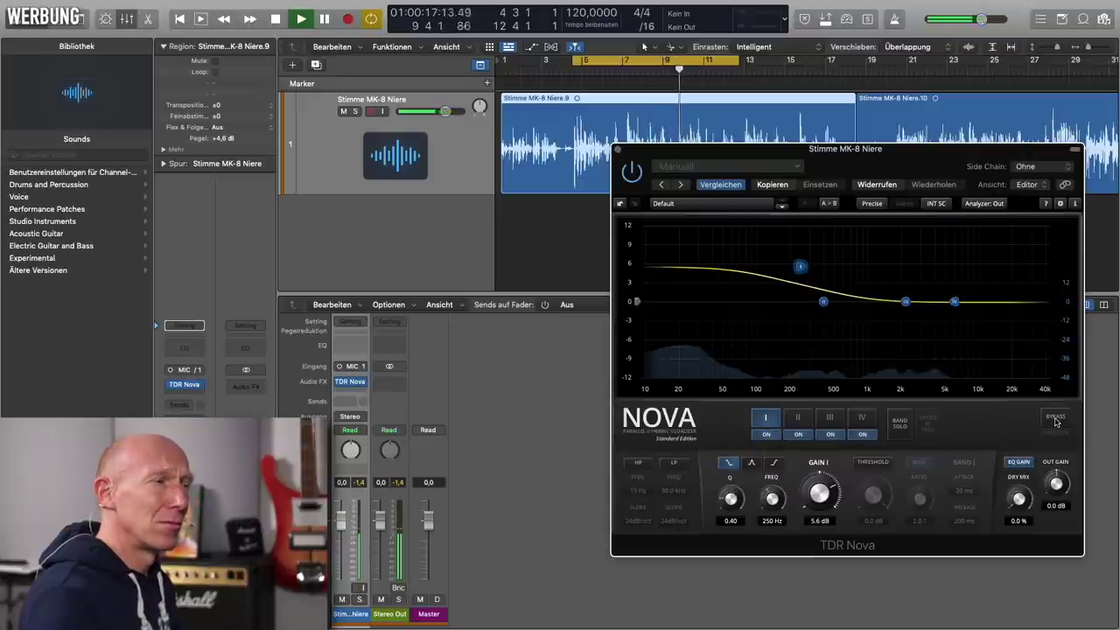
{"action": "left_click", "coordinate": [1055, 419]}
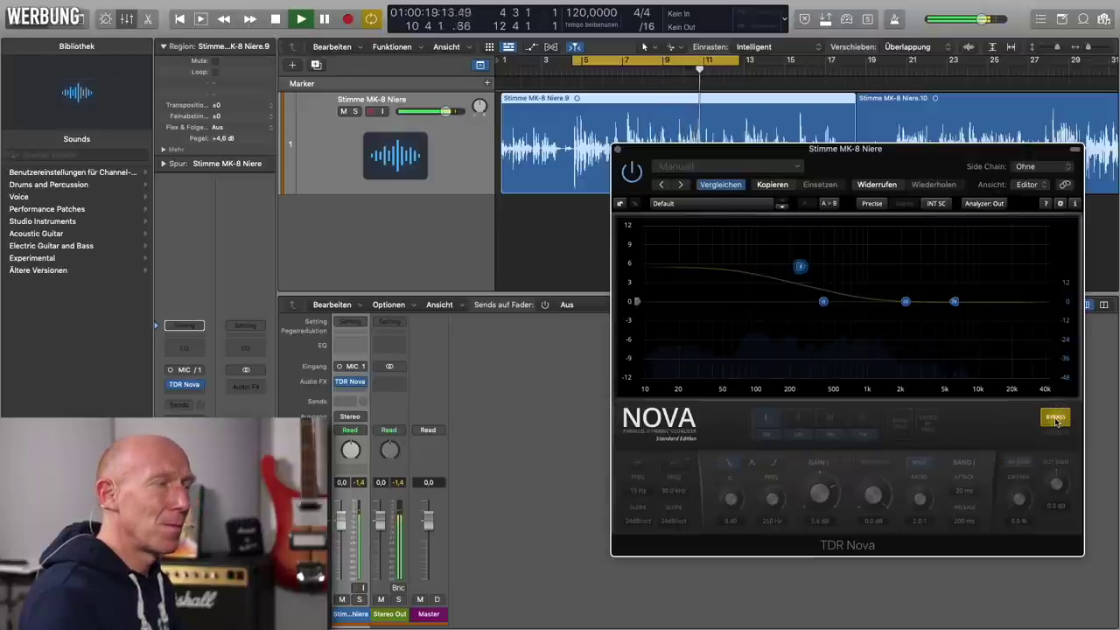
{"action": "left_click", "coordinate": [1055, 418]}
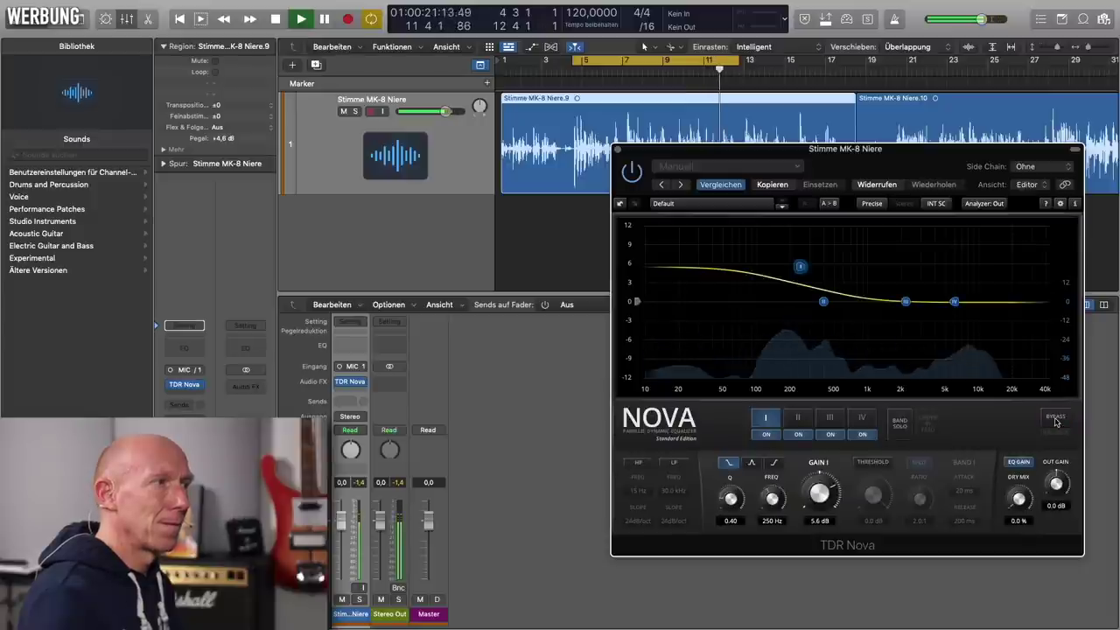
{"action": "key", "text": "space"}
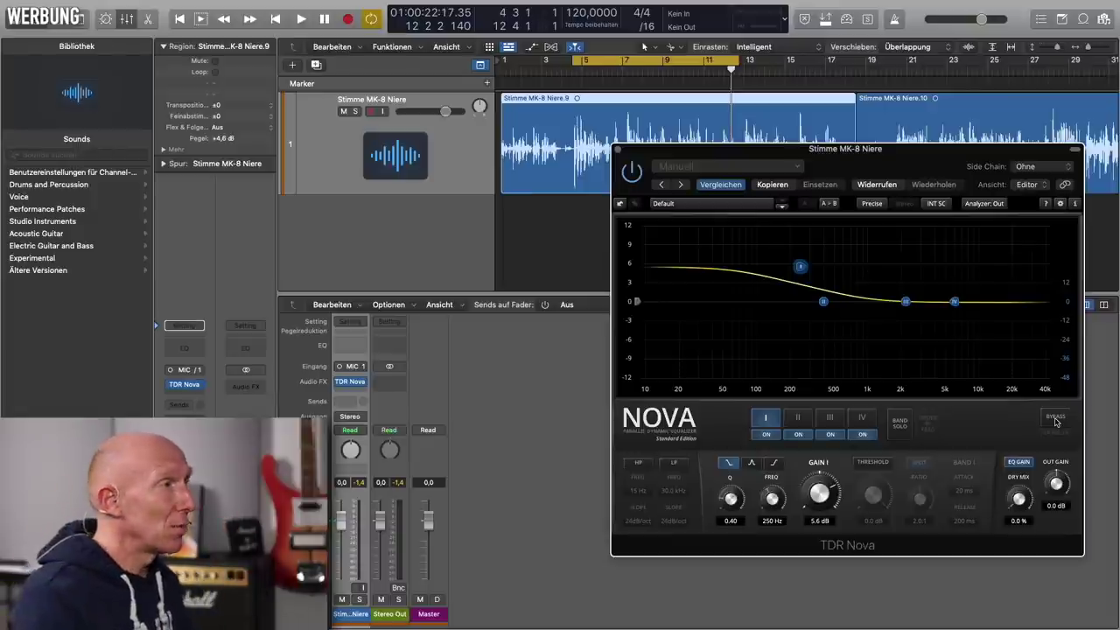
Uncover the regions and alternate playback between the first with TDR Nova on and the second with it off to compare proximity effects.
{"action": "left_click_drag", "start_coordinate": [889, 156], "coordinate": [867, 213]}
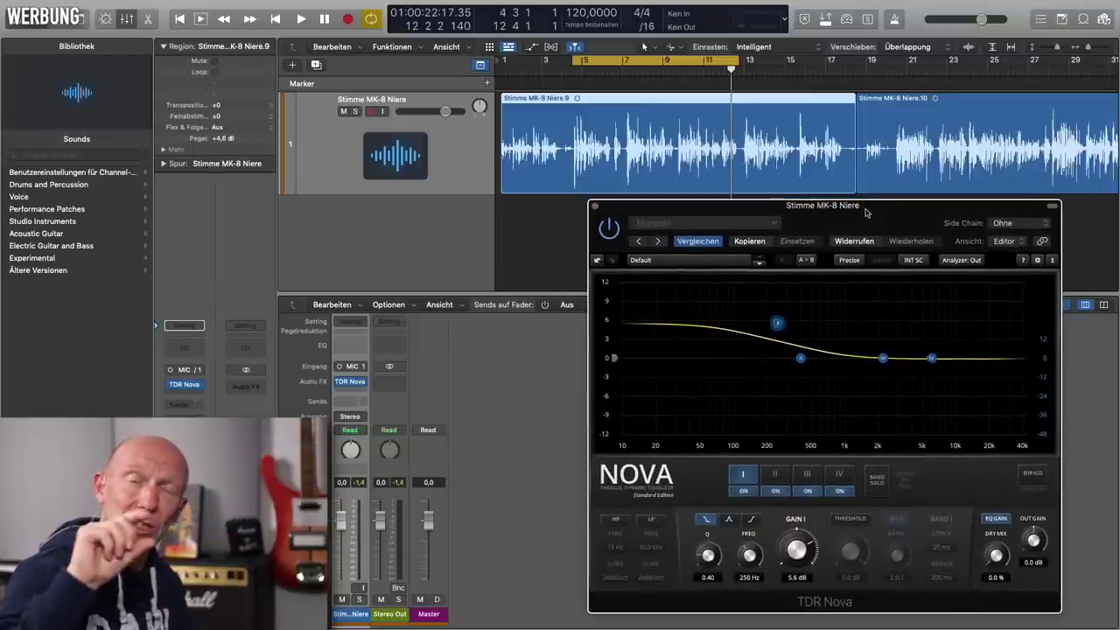
{"action": "key", "text": "space"}
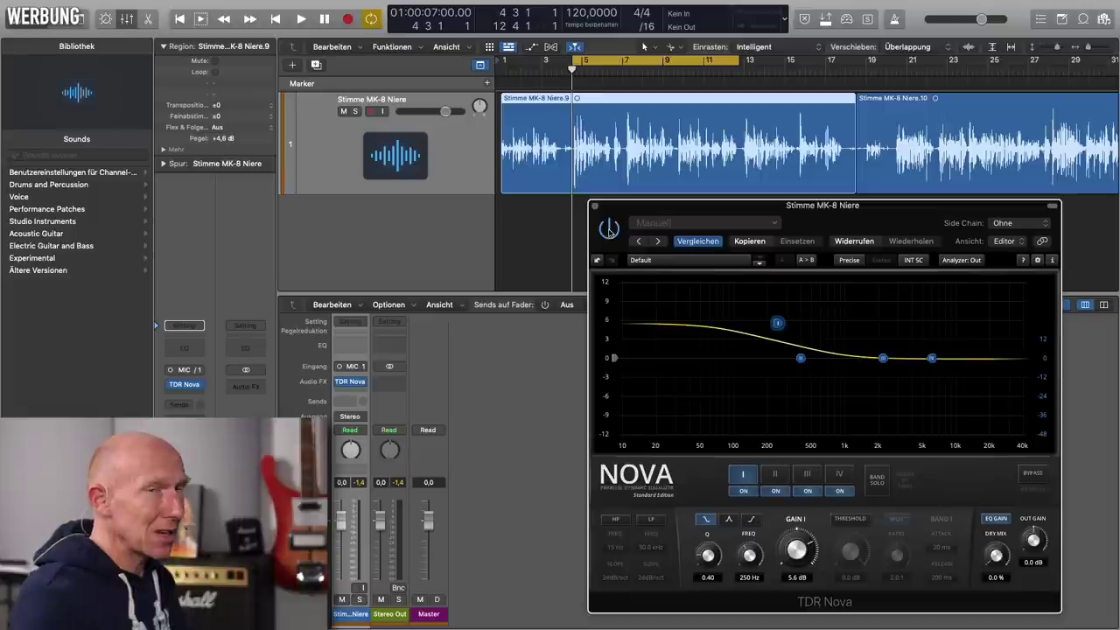
{"action": "key", "text": "space"}
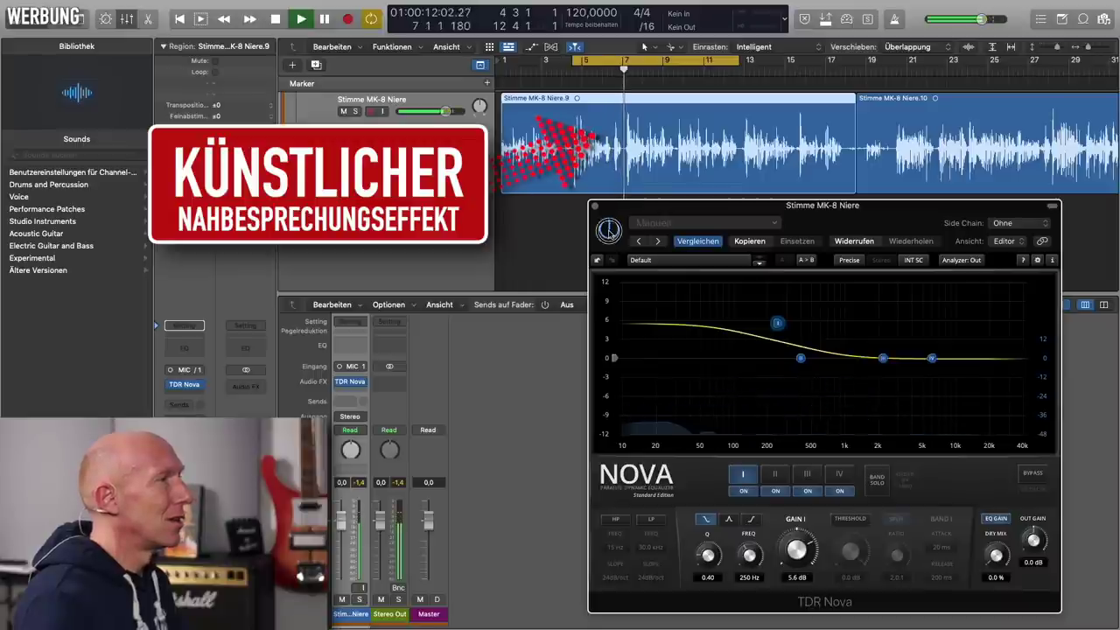
{"action": "key", "text": "space"}
{"action": "left_click", "coordinate": [897, 63]}
{"action": "key", "text": "space"}
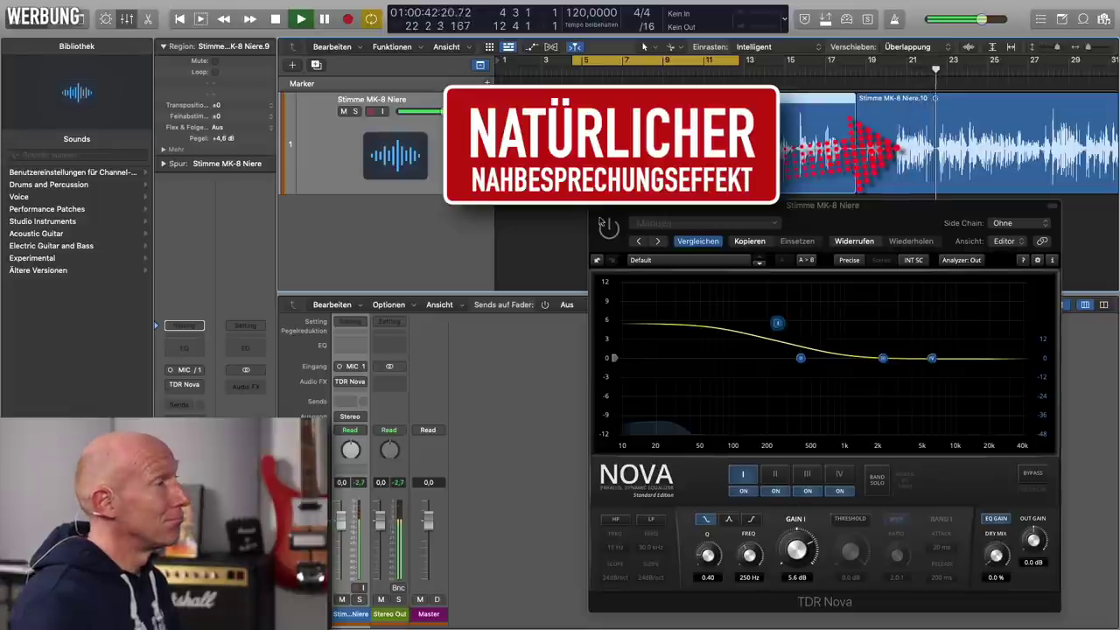
{"action": "key", "text": "space"}
{"action": "key", "text": "space"}
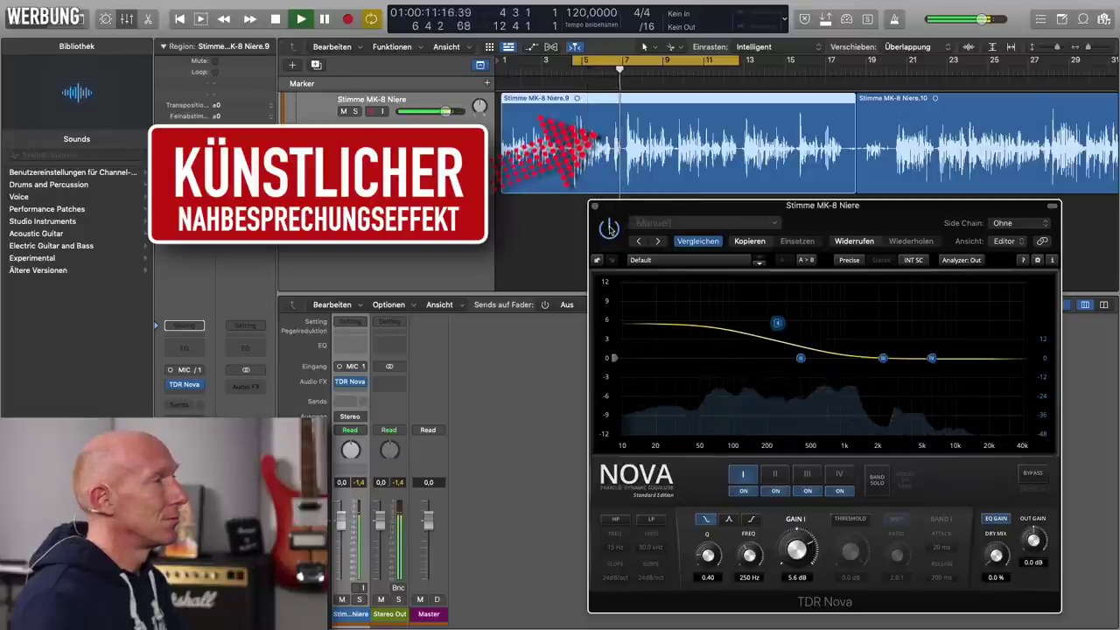
Play the second region with TDR Nova off to hear the natural proximity effect against the boosted first region, and stop playback.
{"action": "key", "text": "space"}
{"action": "key", "text": "space"}
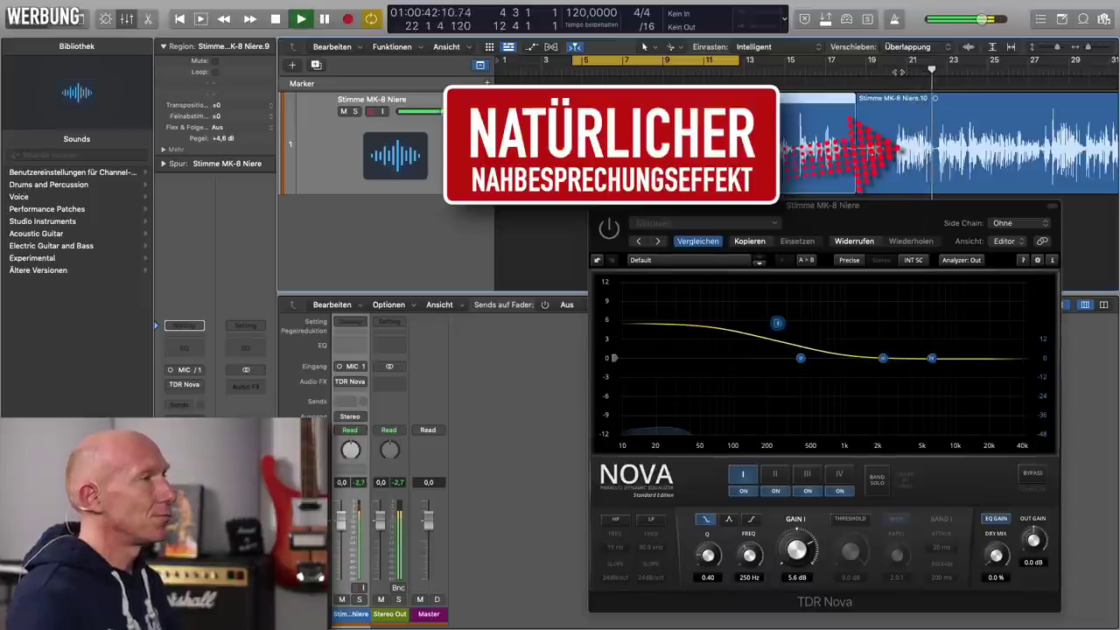
{"action": "key", "text": "space"}
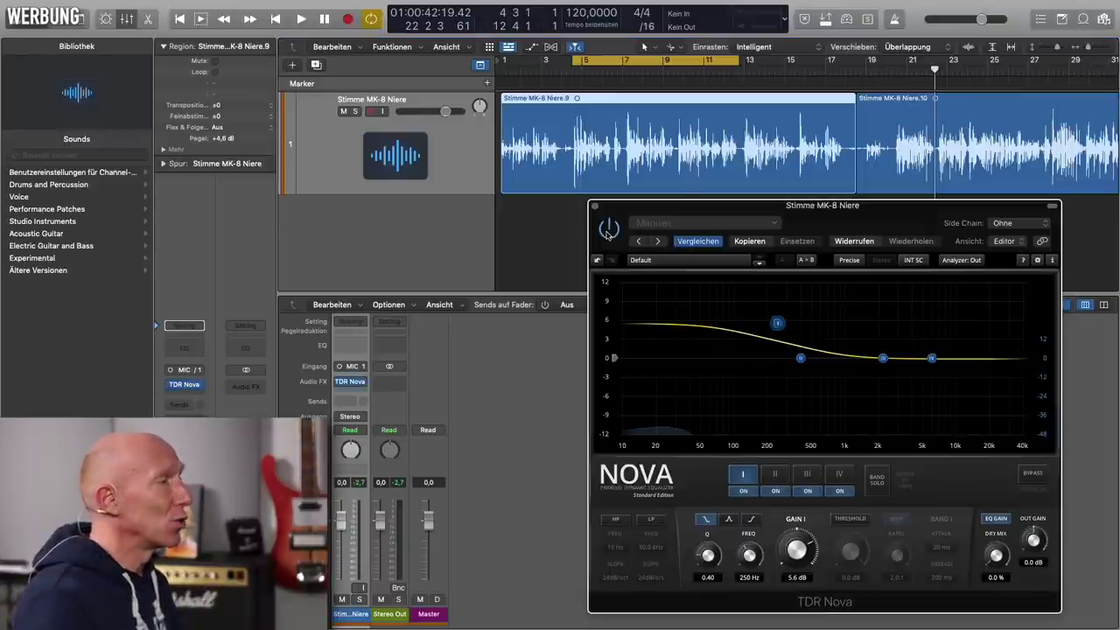
Reset band I's gain to 0 dB.
{"action": "left_click_drag", "start_coordinate": [666, 209], "coordinate": [651, 210]}
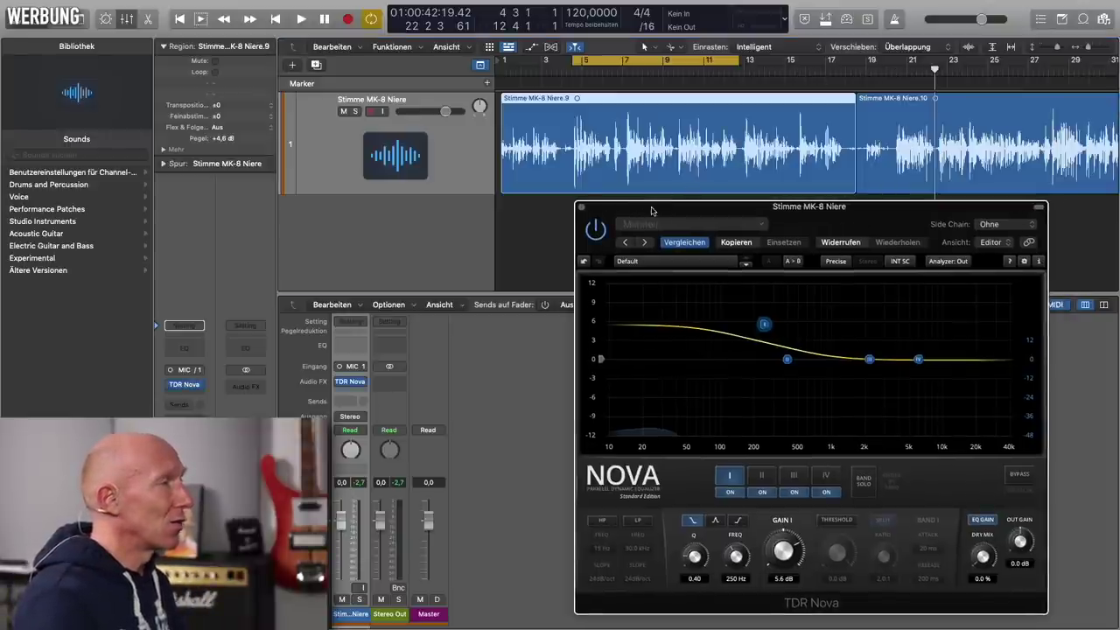
{"action": "double_click", "coordinate": [784, 579]}
{"action": "type", "text": "0"}
{"action": "key", "text": "Return"}
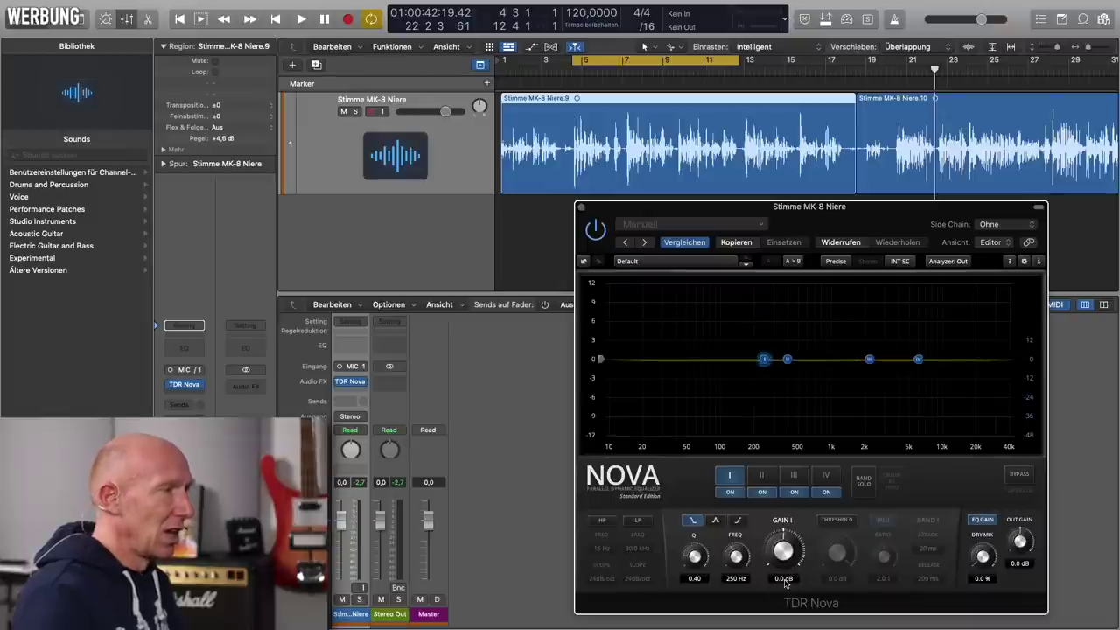
{"action": "left_click_drag", "start_coordinate": [877, 208], "coordinate": [871, 200]}
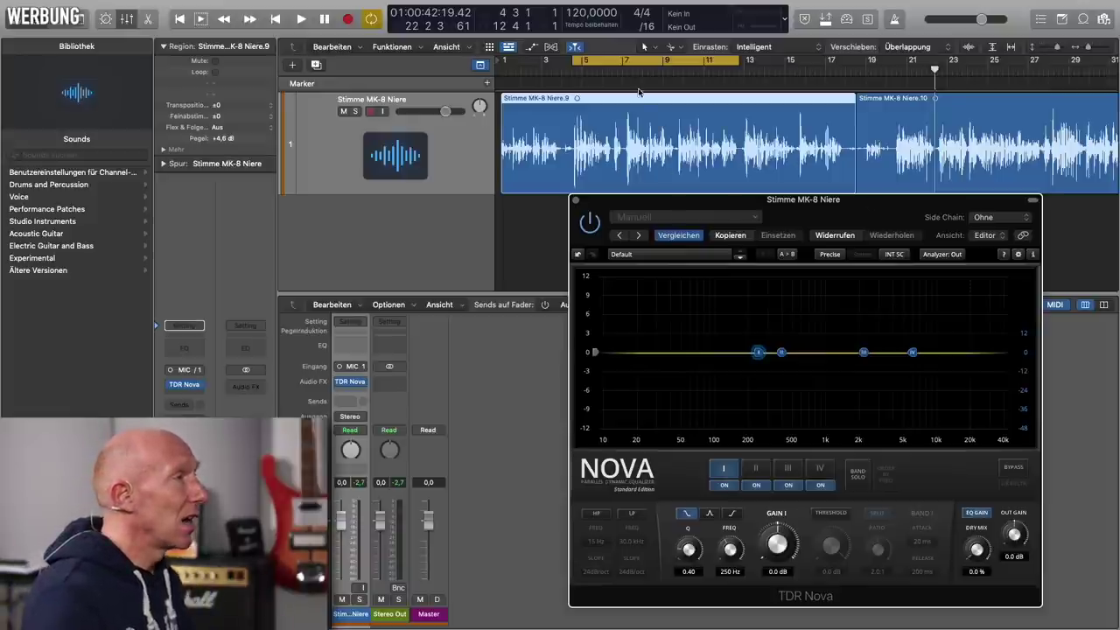
Shift the cycle range onto the second region, about bars 20 to 28, and reposition the equalizer window below the regions.
{"action": "left_click_drag", "start_coordinate": [615, 63], "coordinate": [925, 67]}
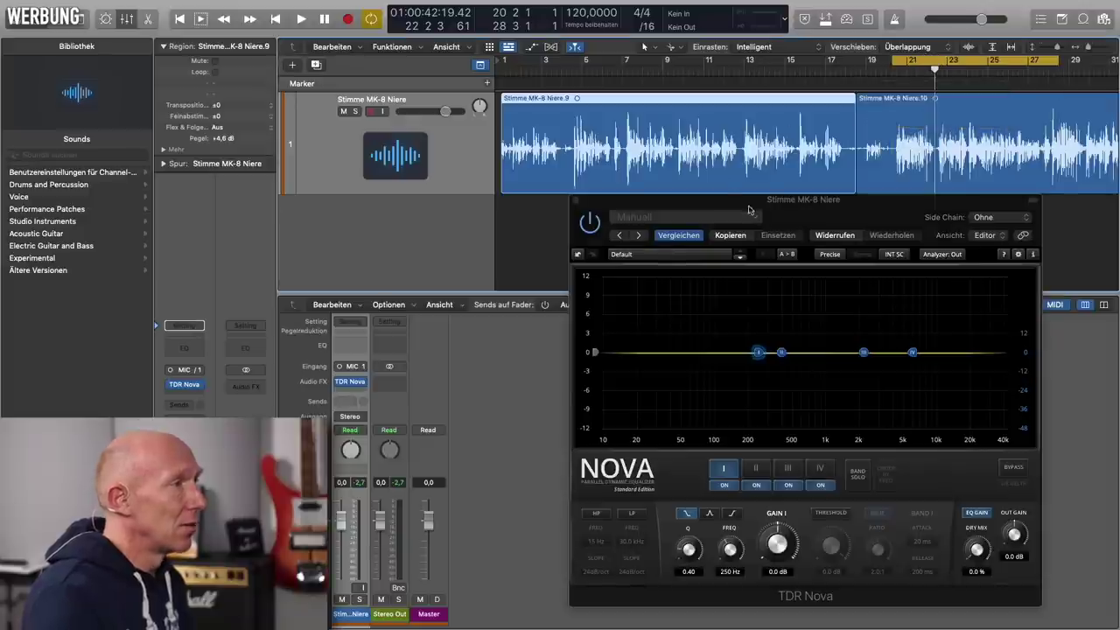
{"action": "left_click", "coordinate": [808, 209]}
{"action": "left_click_drag", "start_coordinate": [808, 209], "coordinate": [826, 142]}
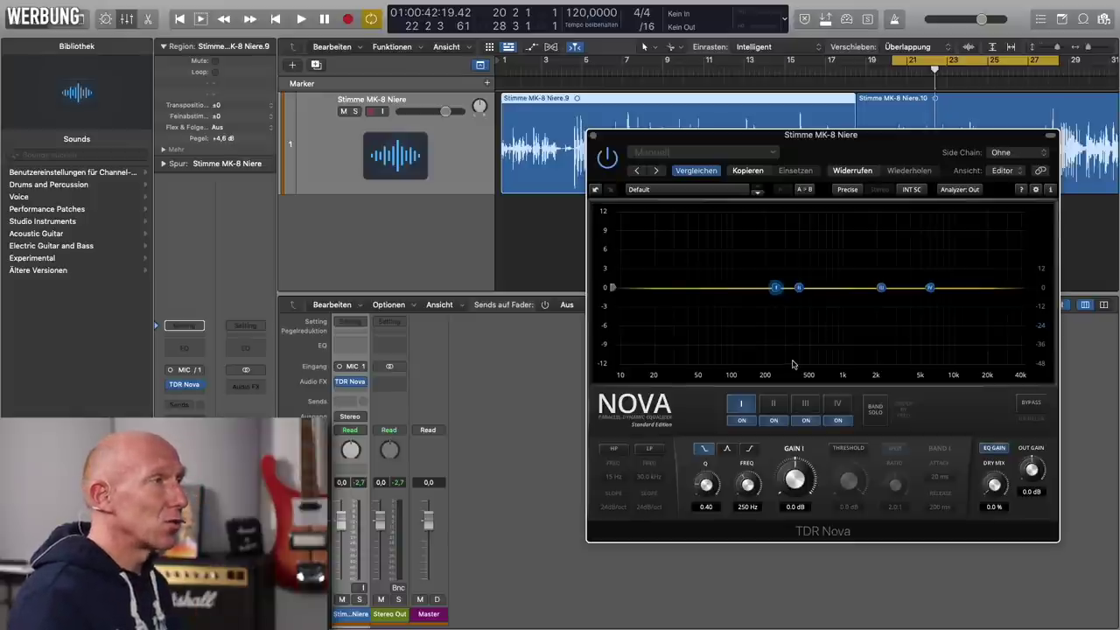
{"action": "left_click_drag", "start_coordinate": [871, 138], "coordinate": [878, 204]}
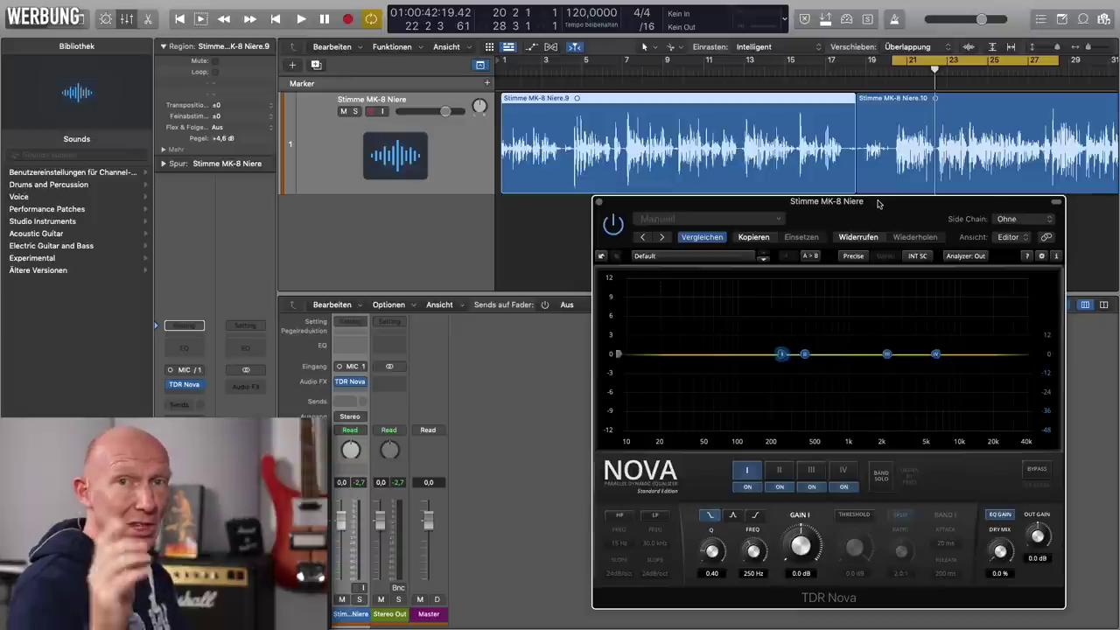
Lower band I's low-shelf gain to about -2.7 dB while listening to the cycled close-miked passage.
{"action": "key", "text": "space"}
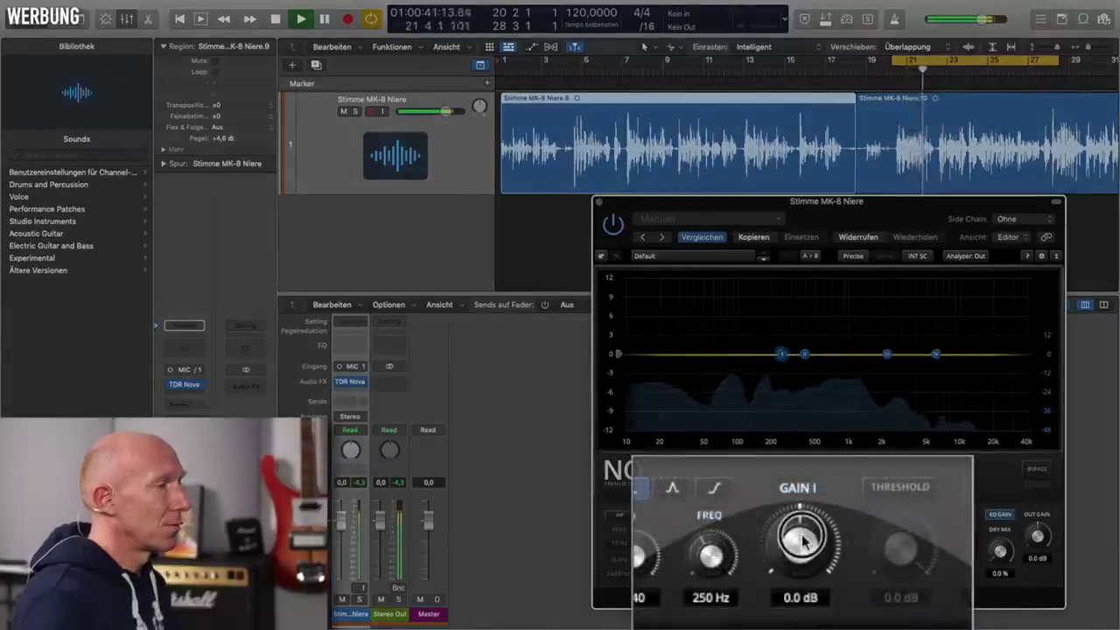
{"action": "left_click_drag", "start_coordinate": [803, 540], "coordinate": [806, 629]}
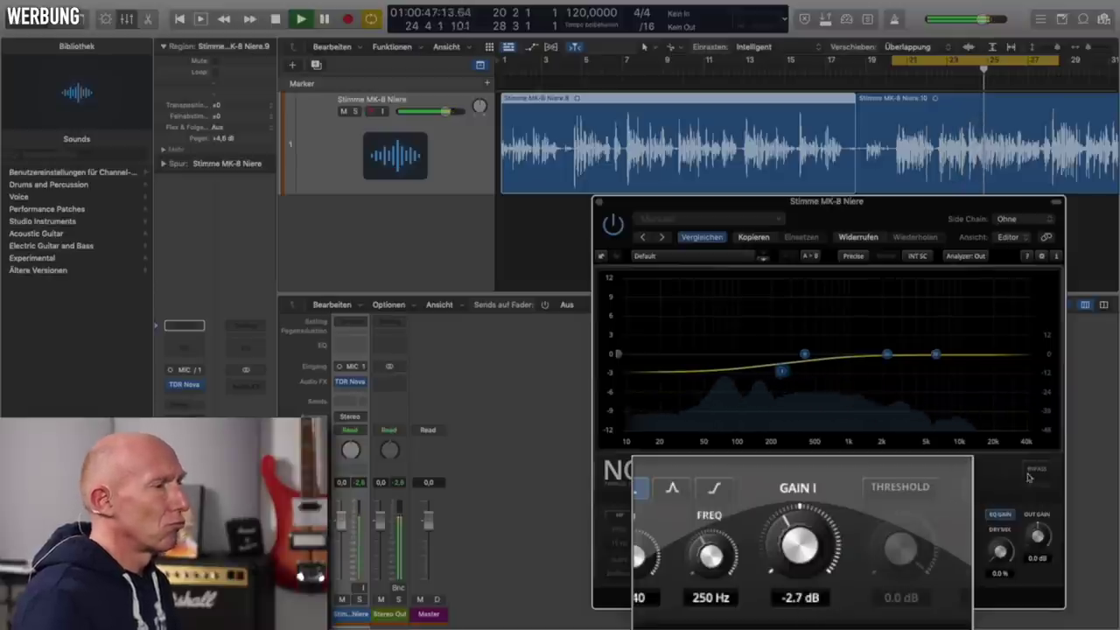
{"action": "key", "text": "space"}
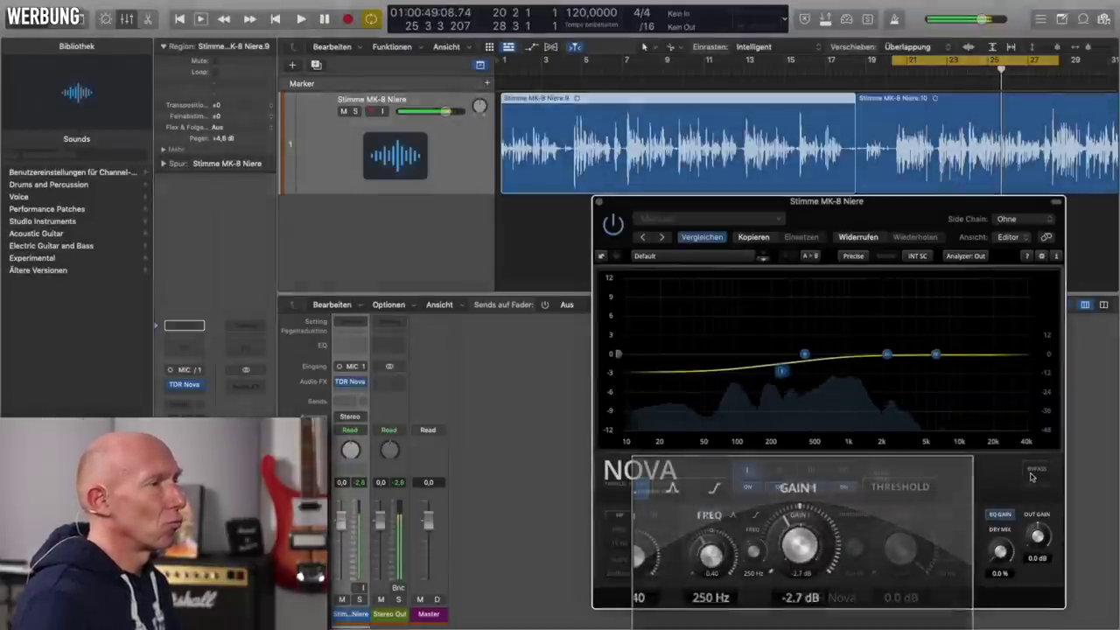
Restart the cycled passage and toggle the equalizer's bypass to compare the voice with and without the bass cut.
{"action": "key", "text": "Return"}
{"action": "key", "text": "space"}
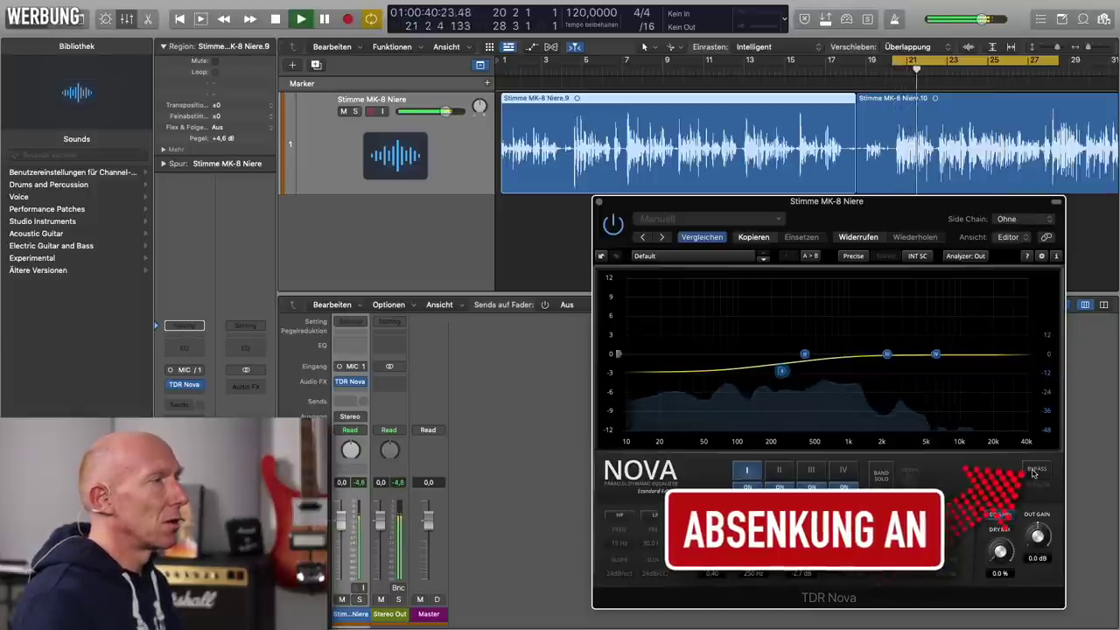
{"action": "left_click", "coordinate": [1036, 471]}
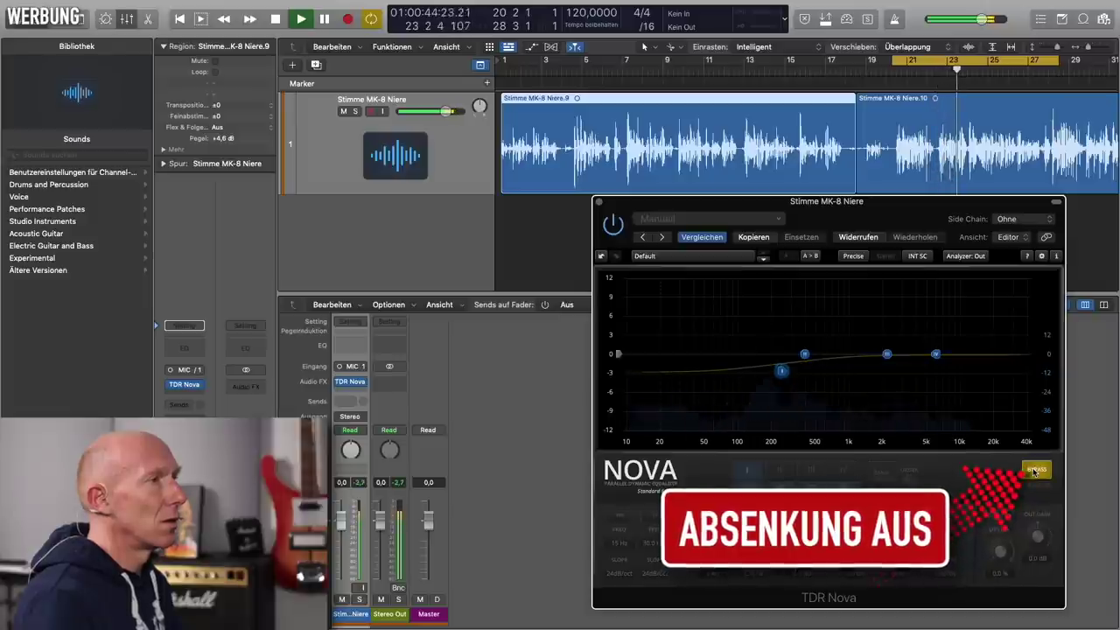
{"action": "left_click", "coordinate": [1034, 471]}
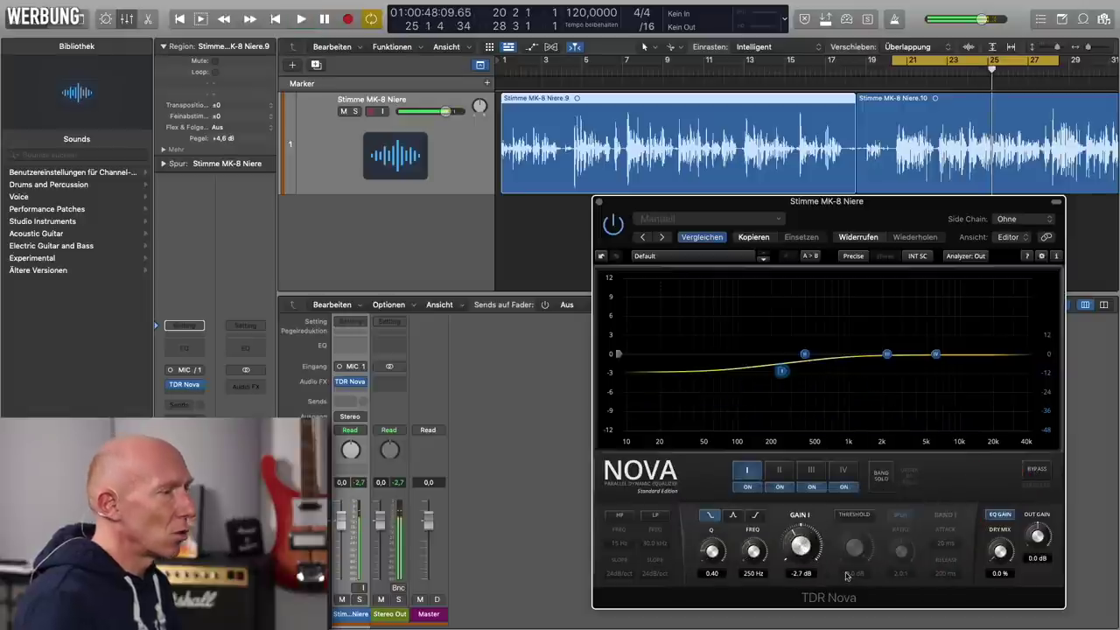
Lower band I's gain to -4.0 dB and compare the passage with and without this stronger cut using the bypass.
{"action": "left_click_drag", "start_coordinate": [795, 547], "coordinate": [795, 560]}
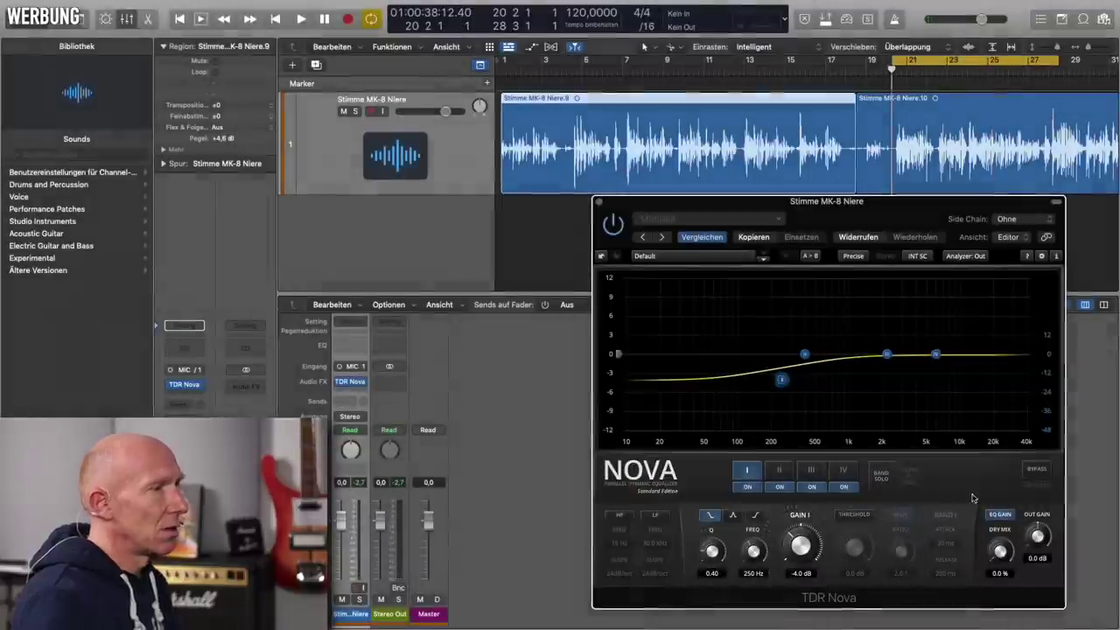
{"action": "key", "text": "space"}
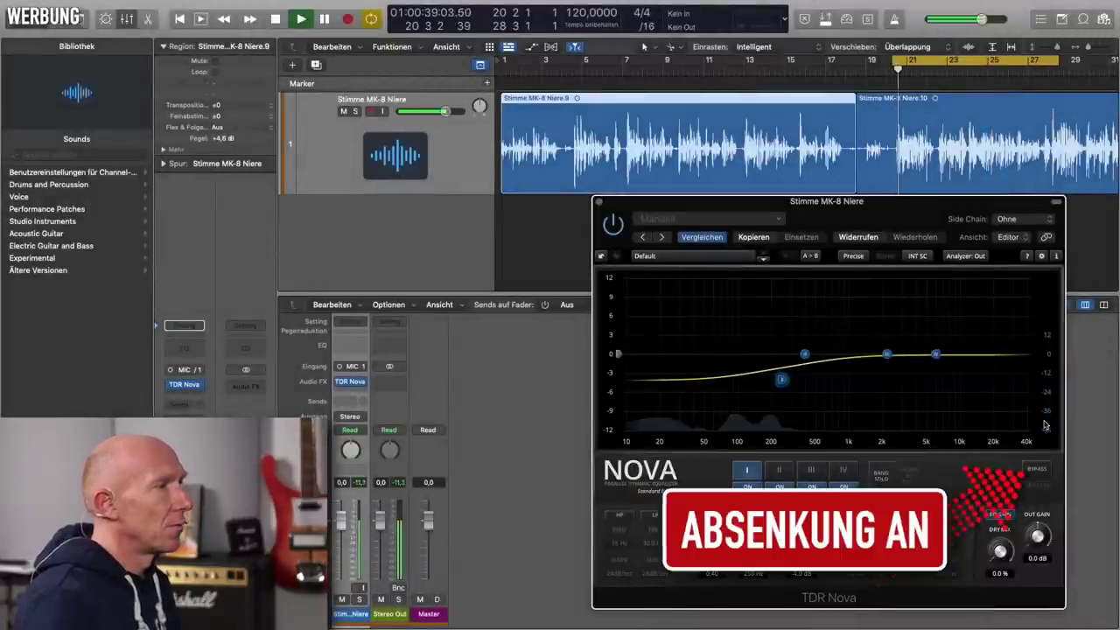
{"action": "left_click", "coordinate": [1037, 472]}
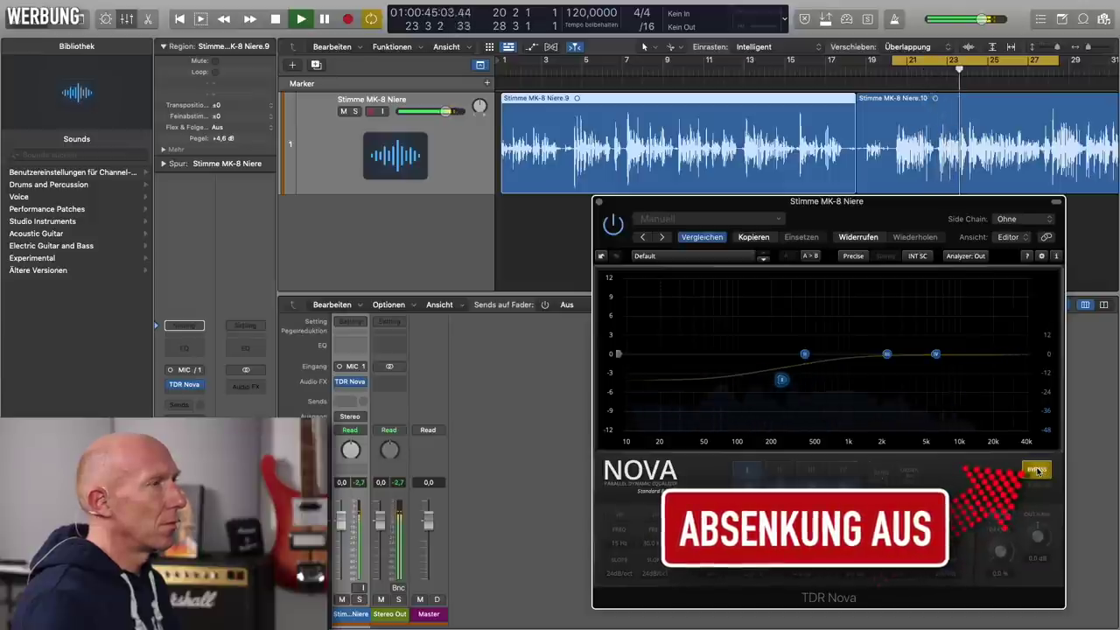
{"action": "left_click", "coordinate": [1037, 472]}
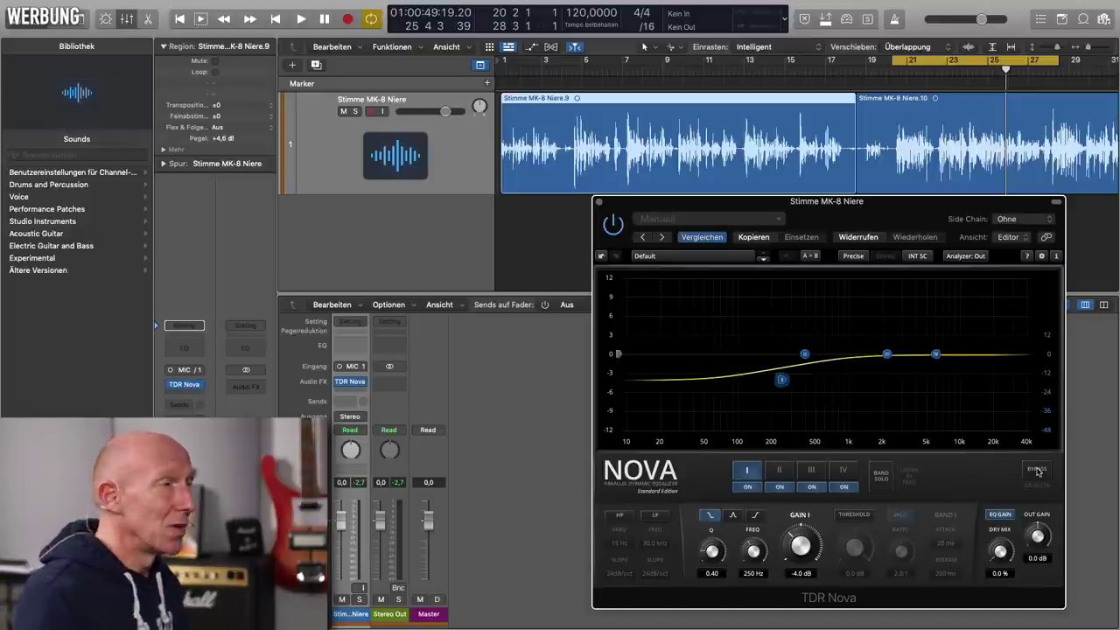
Set band I's gain back to 0 dB and enable its threshold for dynamic processing.
{"action": "left_click_drag", "start_coordinate": [917, 219], "coordinate": [886, 101]}
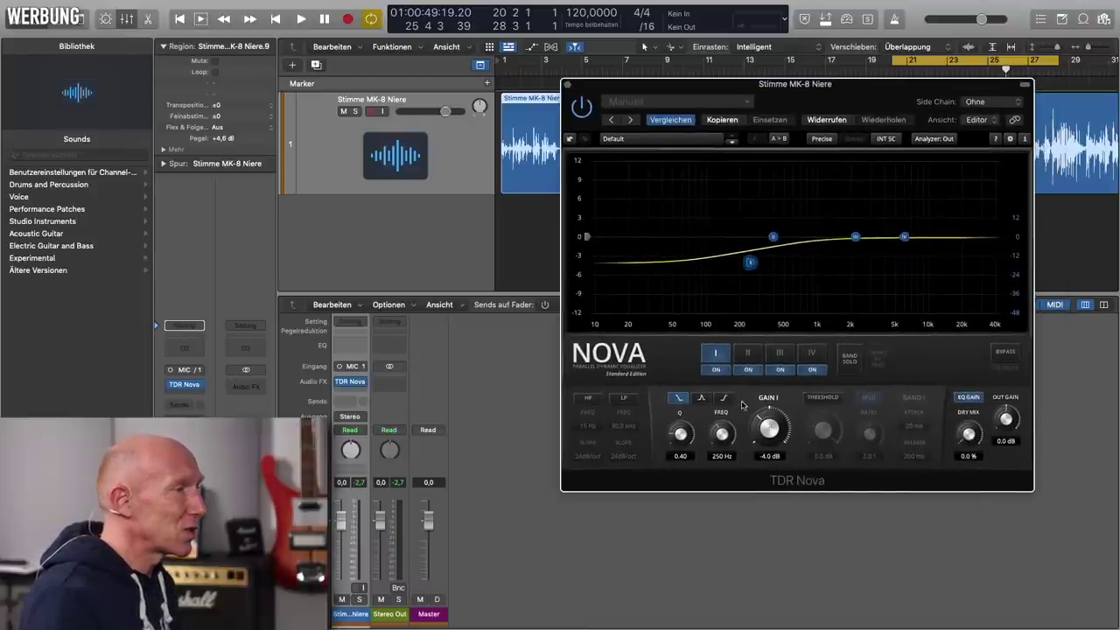
{"action": "left_click", "coordinate": [768, 456]}
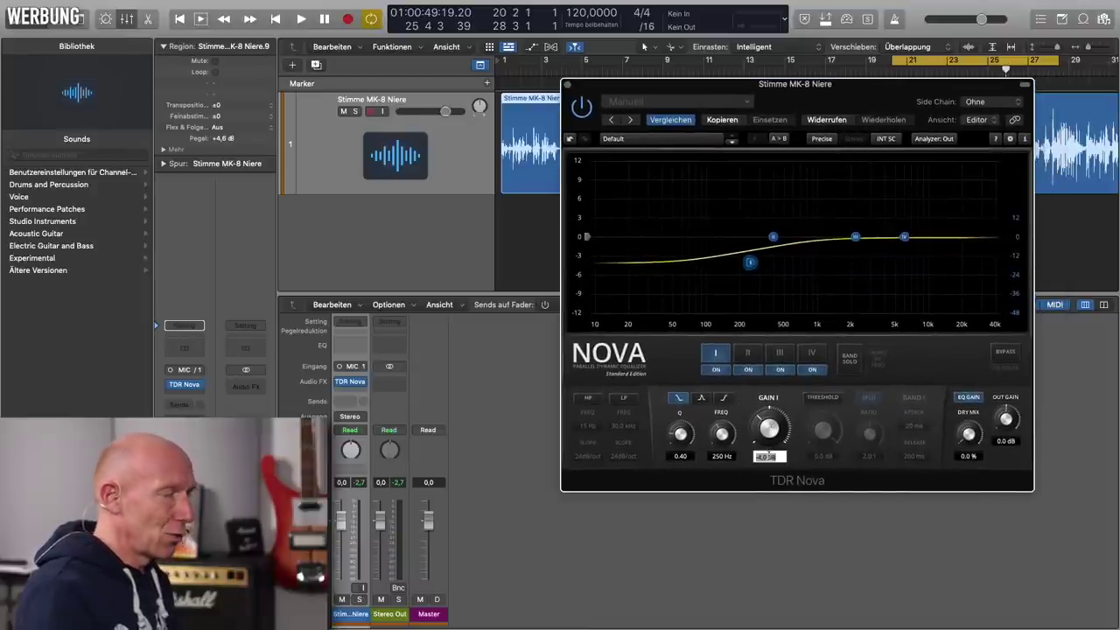
{"action": "type", "text": "0"}
{"action": "key", "text": "Return"}
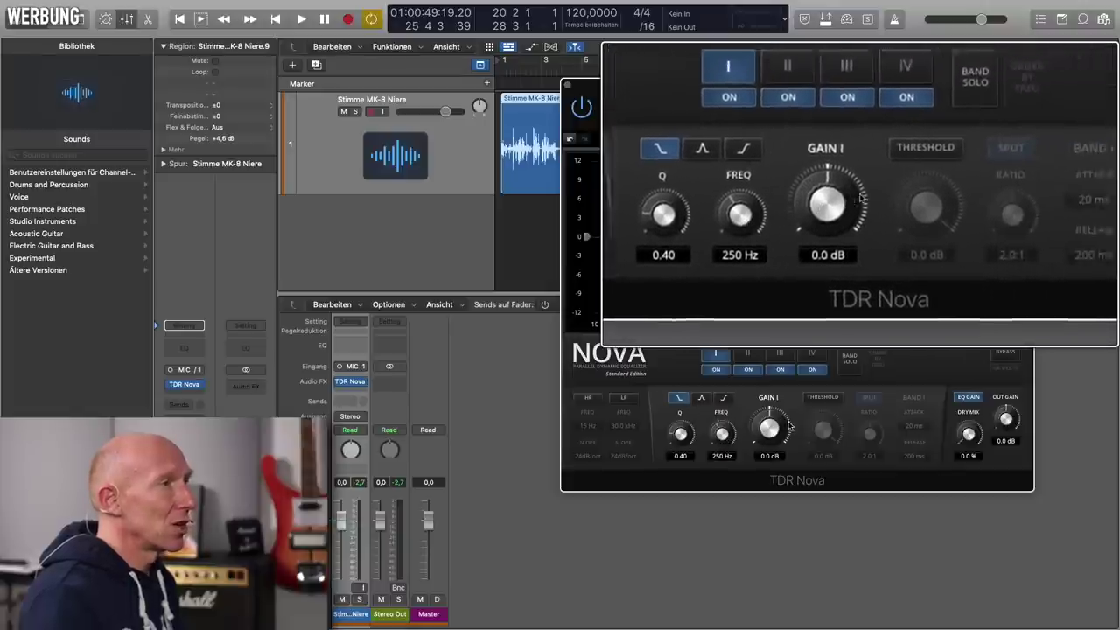
{"action": "left_click", "coordinate": [820, 400]}
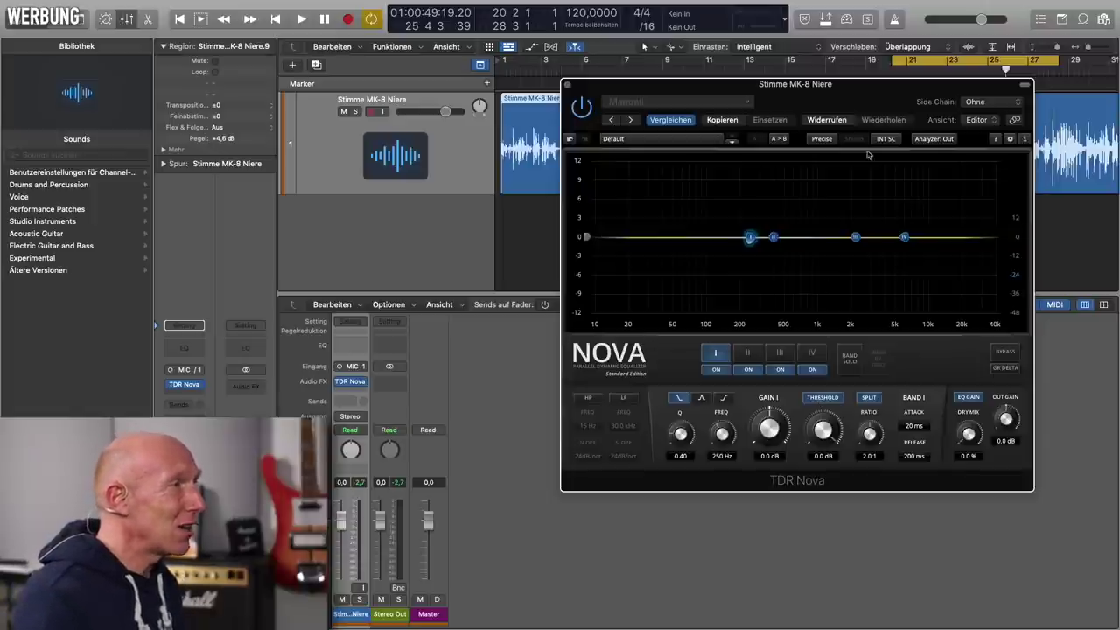
Lower band I's threshold to about -22.5 dB while listening to the cycled passage.
{"action": "left_click_drag", "start_coordinate": [884, 90], "coordinate": [901, 192]}
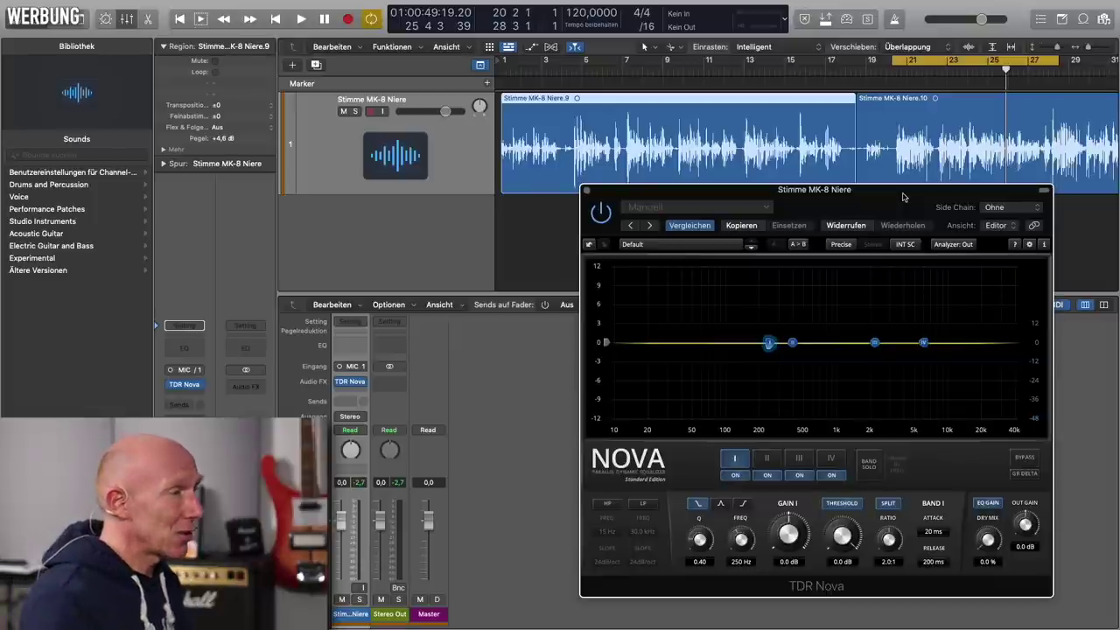
{"action": "left_click_drag", "start_coordinate": [871, 194], "coordinate": [857, 184]}
{"action": "key", "text": "space"}
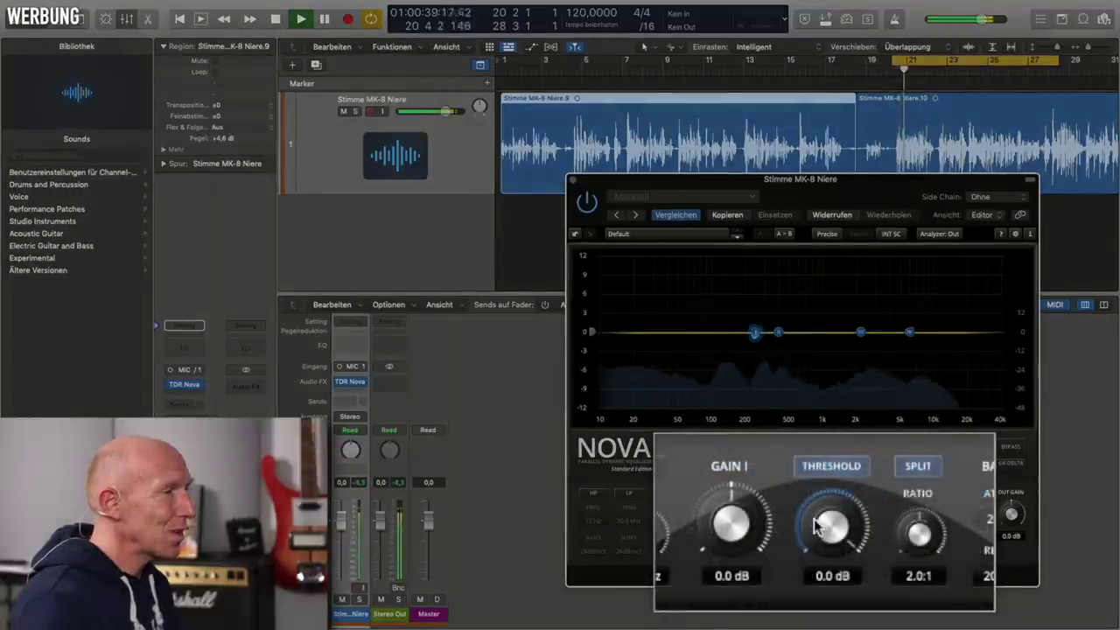
{"action": "left_click_drag", "start_coordinate": [828, 527], "coordinate": [830, 567]}
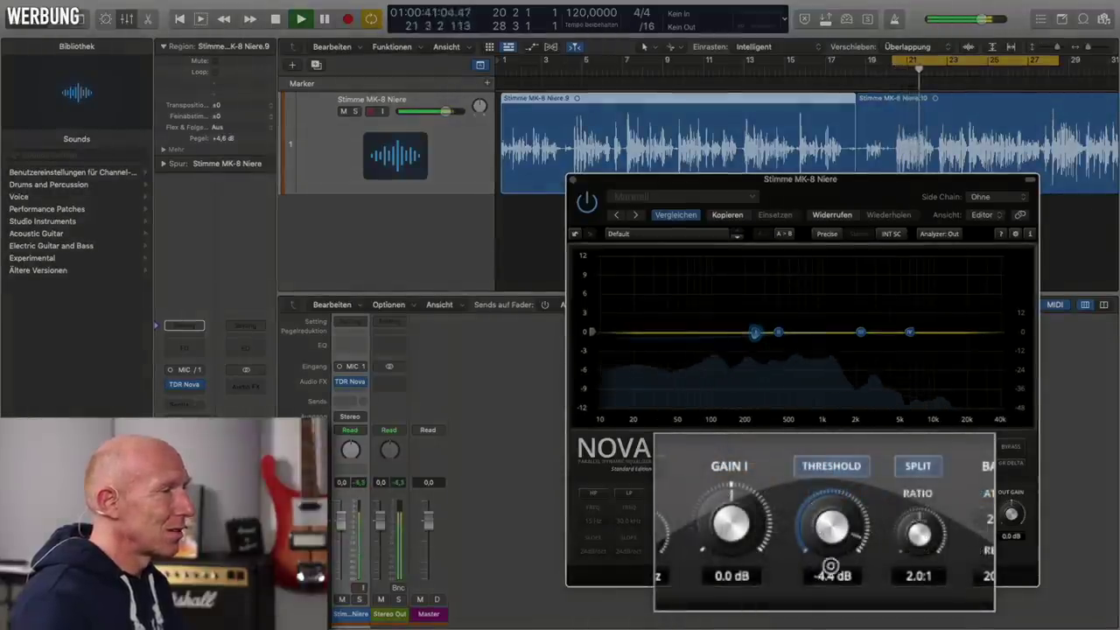
{"action": "left_click_drag", "start_coordinate": [821, 528], "coordinate": [839, 442]}
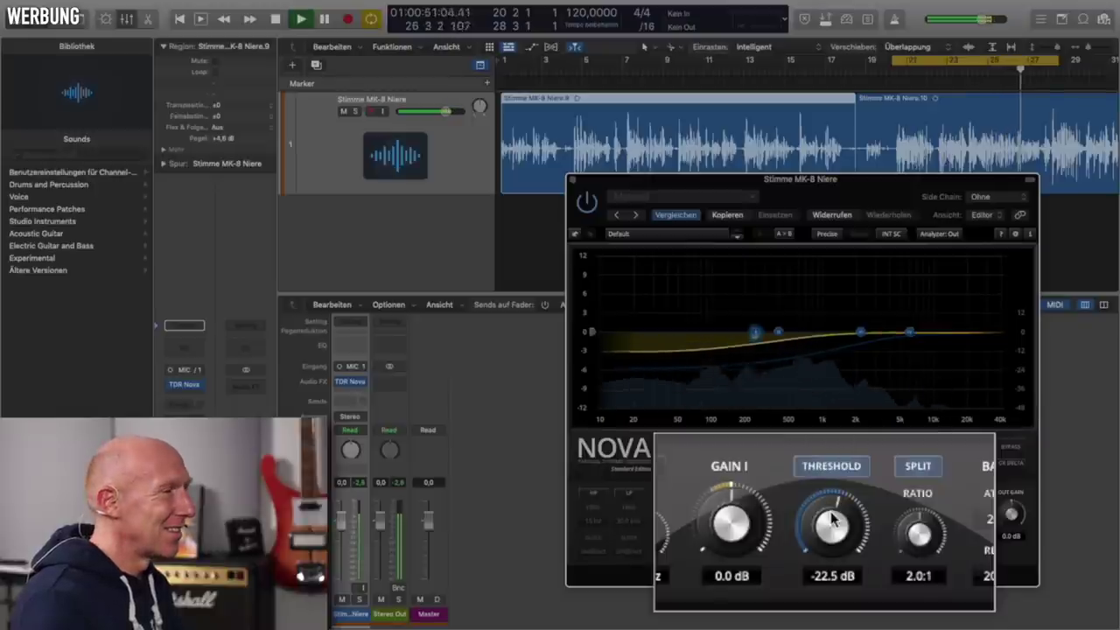
{"action": "key", "text": "space"}
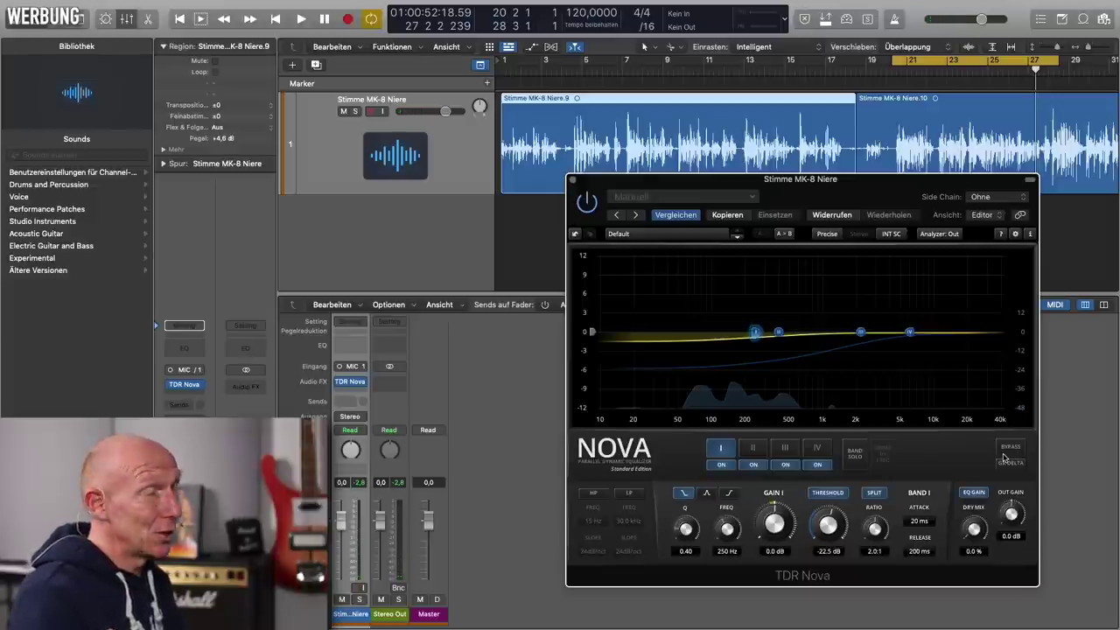
Play the cycled passage and toggle the equalizer's bypass to compare the voice with and without the dynamic bass reduction.
{"action": "key", "text": "space"}
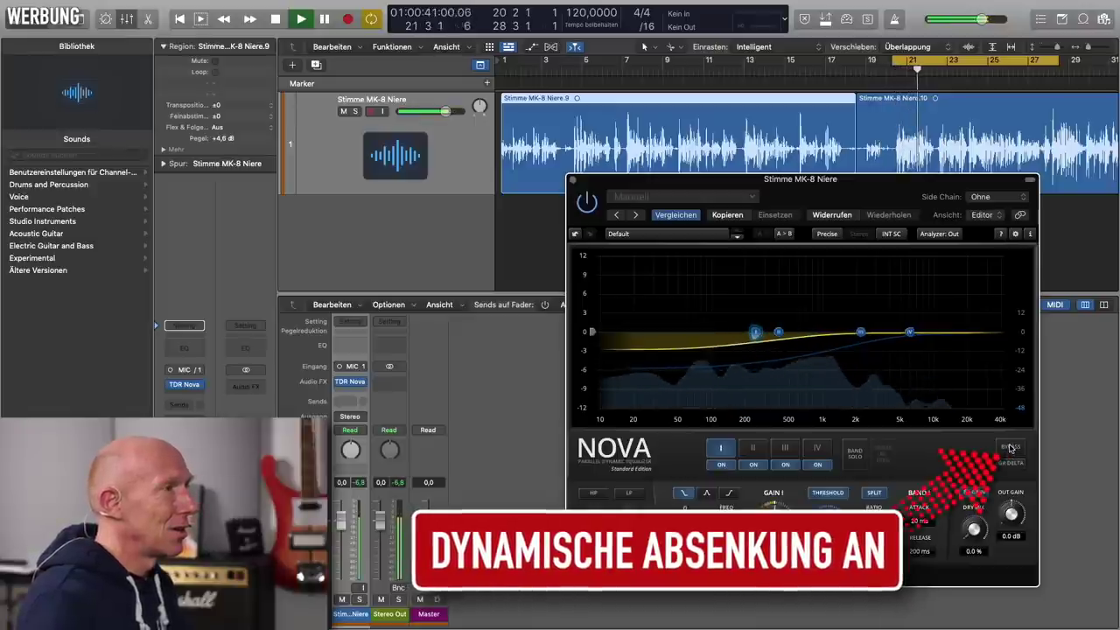
{"action": "left_click", "coordinate": [1011, 449]}
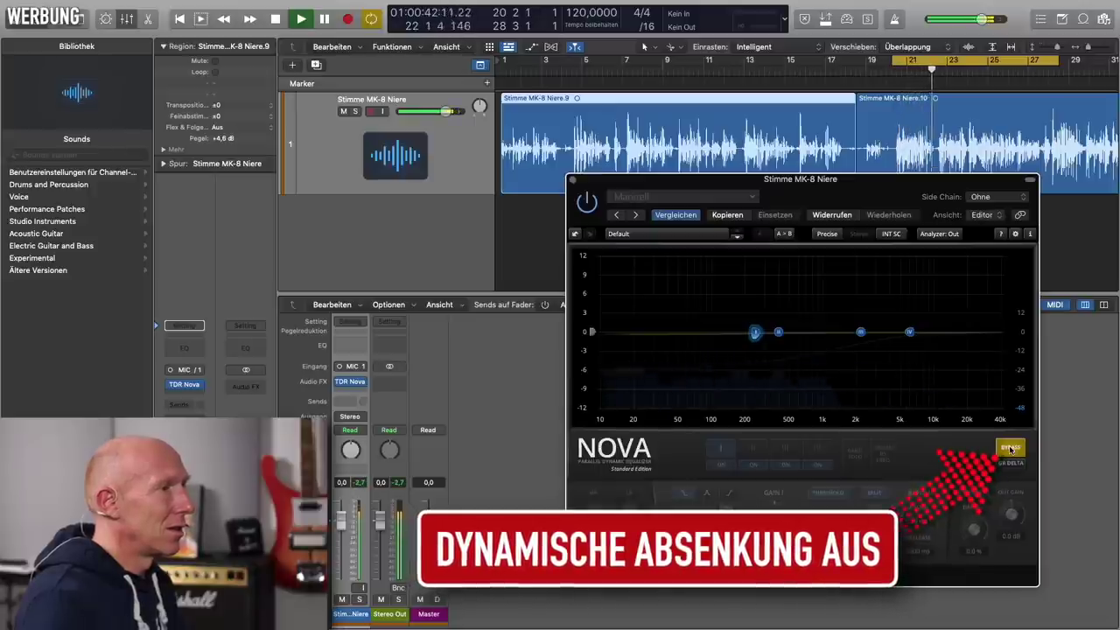
{"action": "left_click", "coordinate": [1011, 449]}
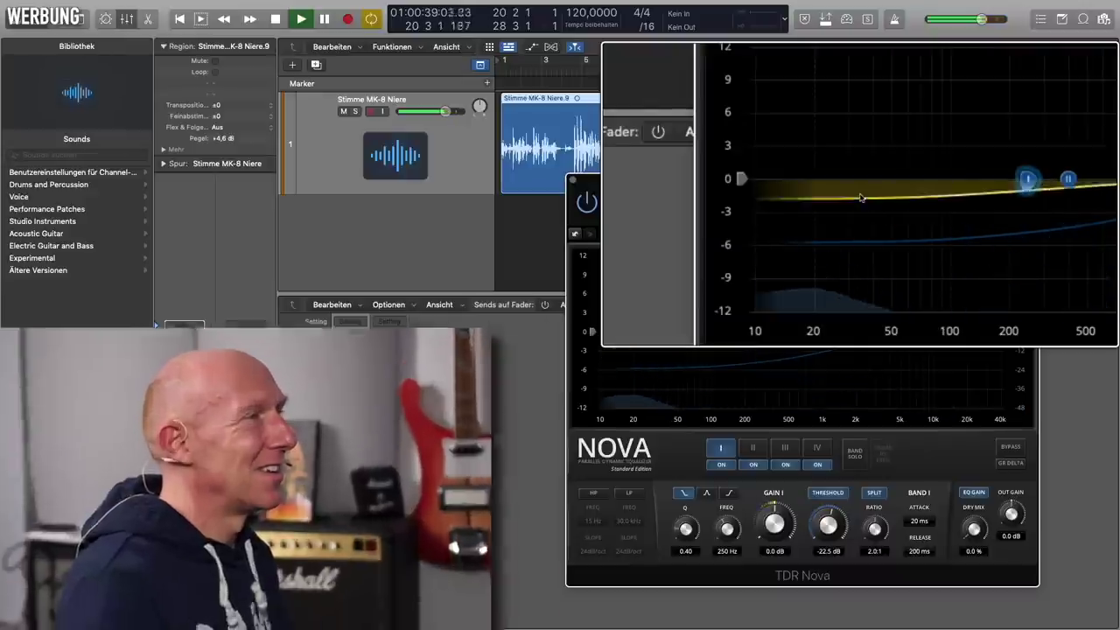
{"action": "key", "text": "space"}
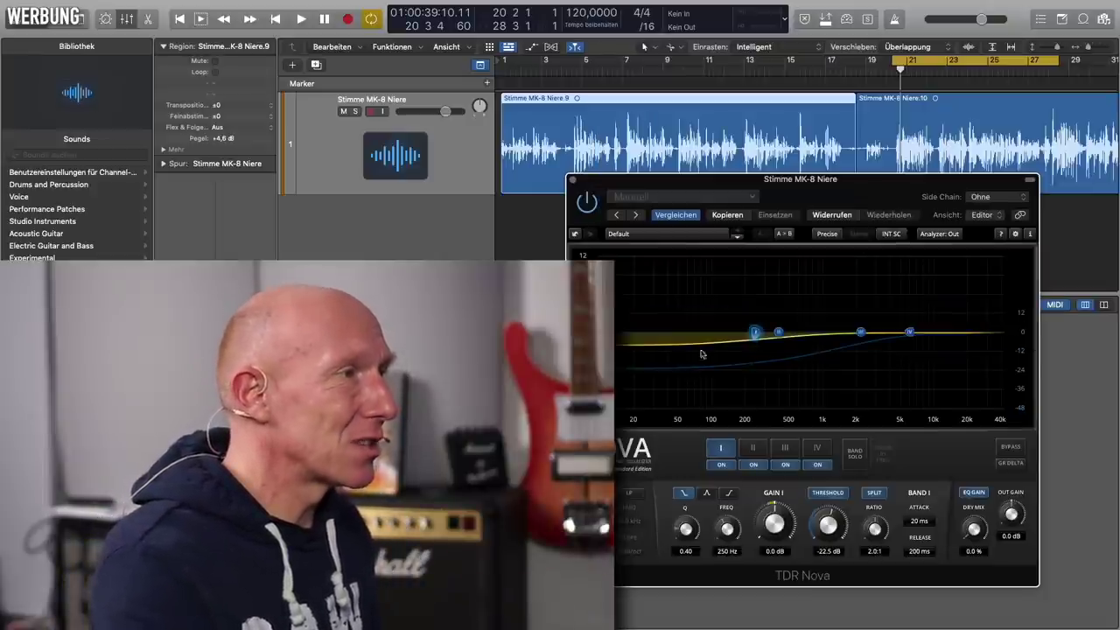
{"action": "left_click_drag", "start_coordinate": [909, 188], "coordinate": [876, 141]}
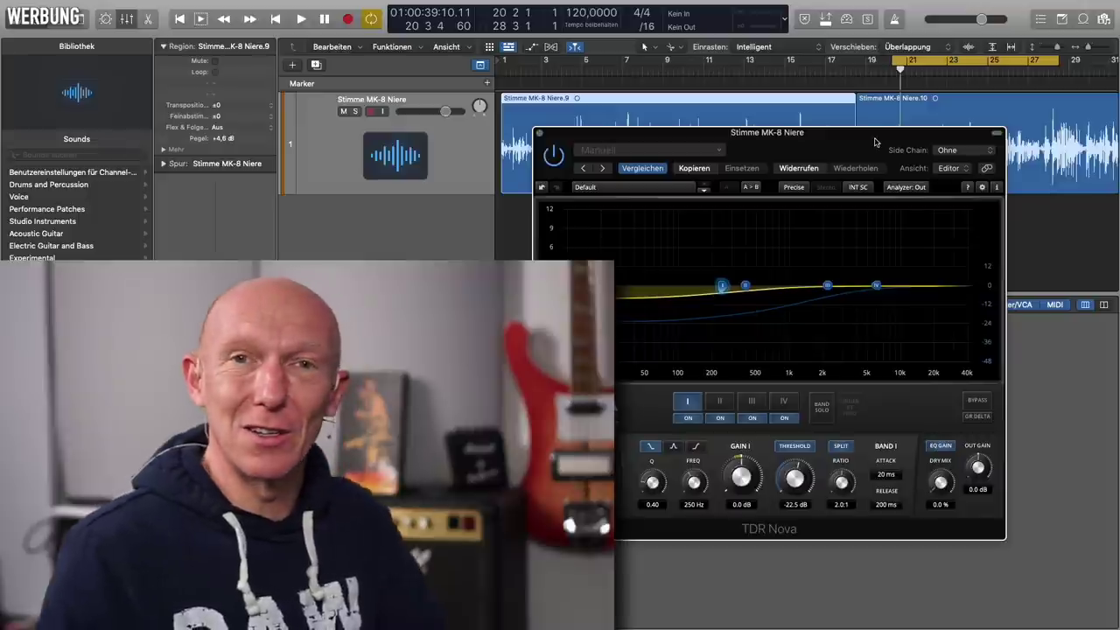